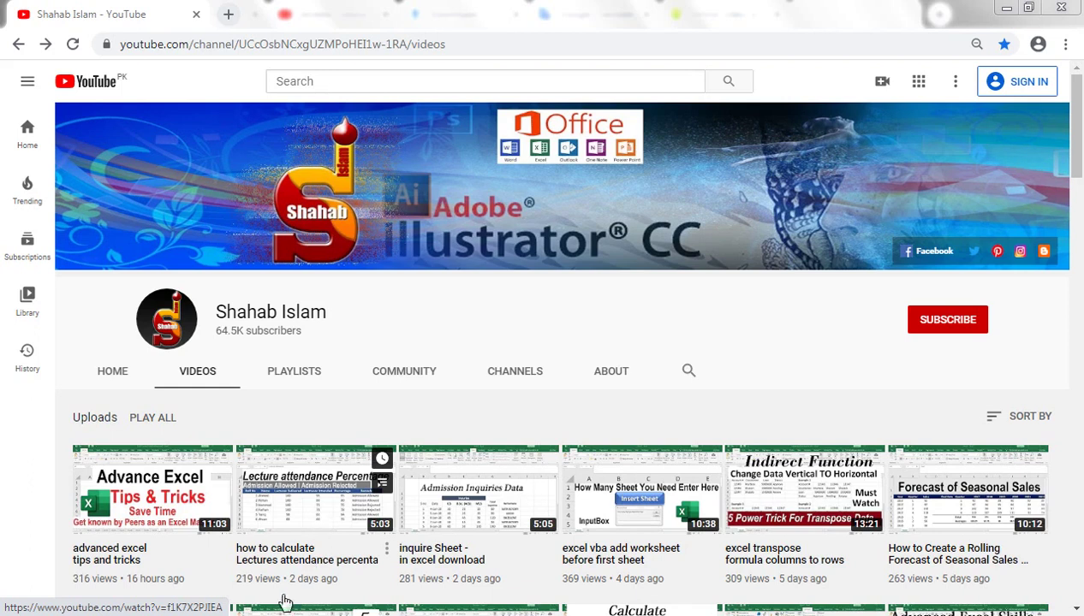
# Switch from the YouTube channel page to the Book1 workbook in Excel.
pyautogui.moveTo(285, 615)
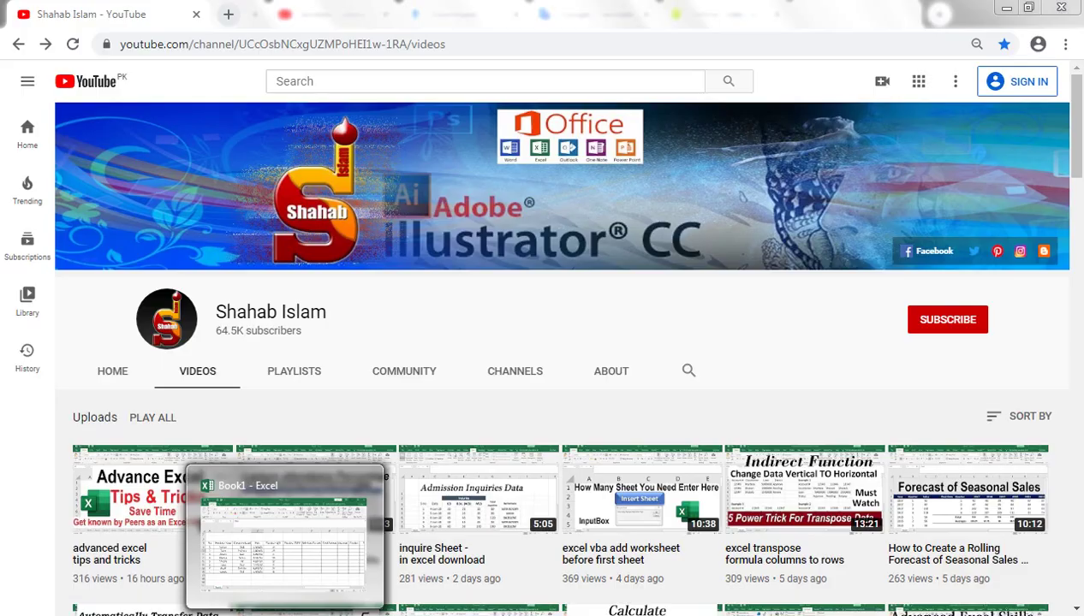
pyautogui.click(285, 595)
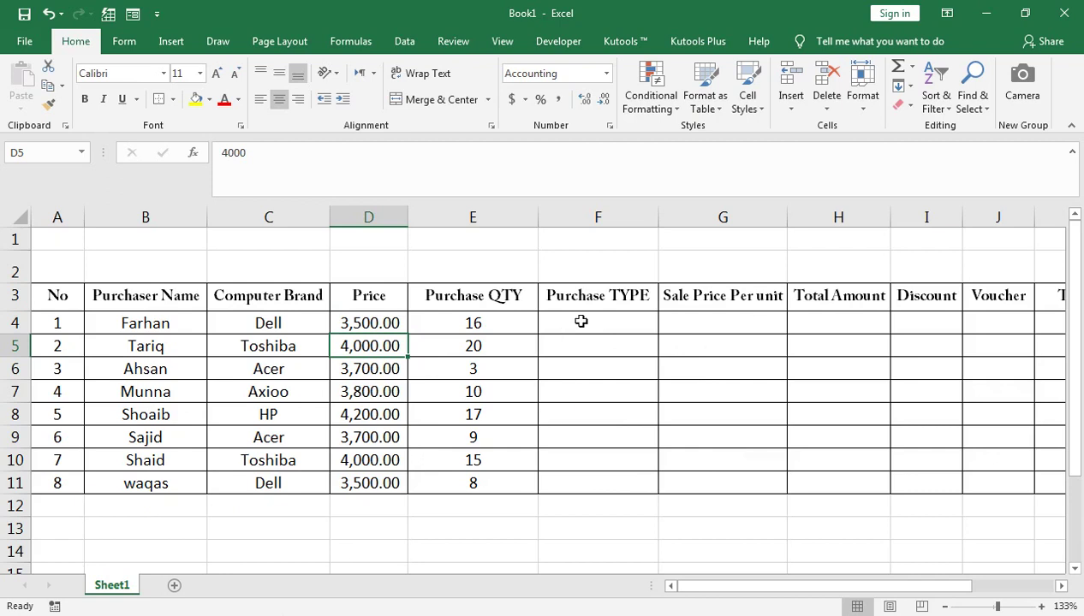
# Add a list data validation to the Purchase TYPE cells F4:F11 with the source Cash,Credit.
pyautogui.click(616, 319)
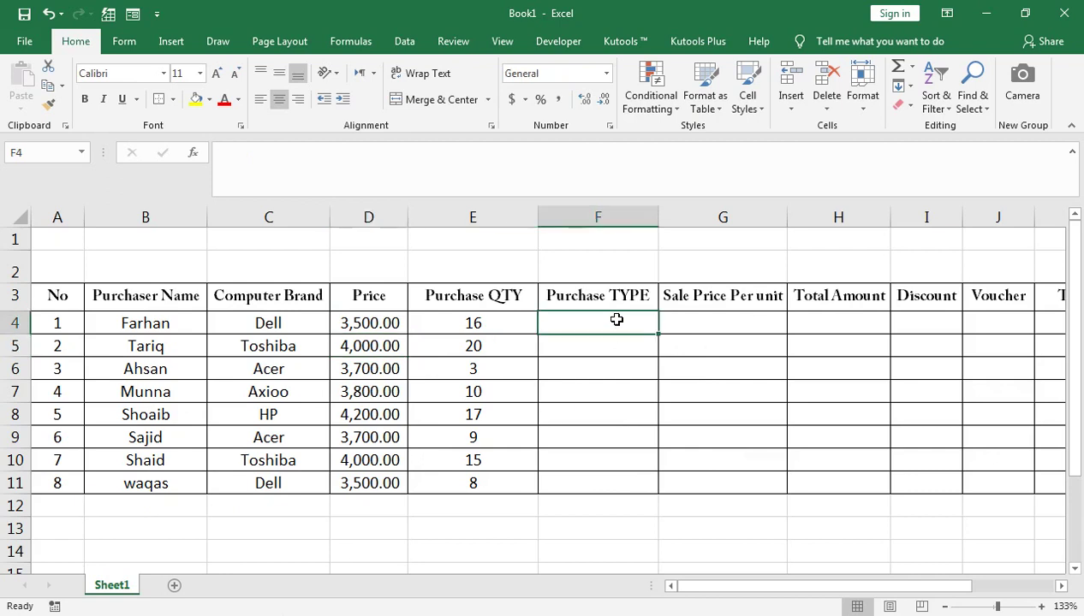
pyautogui.hotkey('ctrl', 'shift', 'Down')
pyautogui.hotkey('ctrl', 'Up')
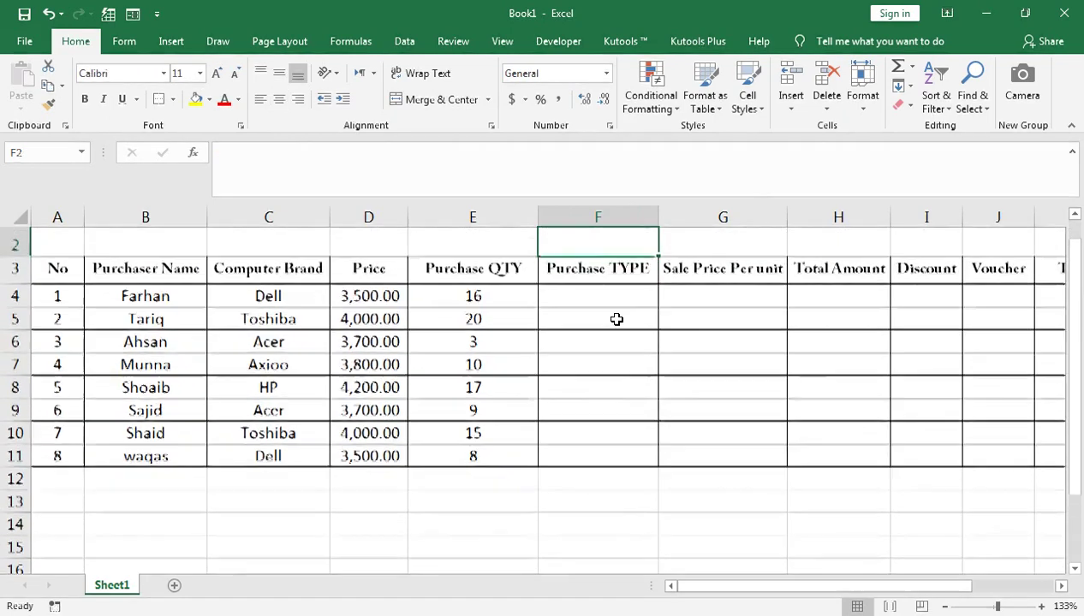
pyautogui.click(616, 320)
pyautogui.hotkey('shift', 'Down')
pyautogui.hotkey('shift', 'Down')
pyautogui.hotkey('shift', 'Down')
pyautogui.hotkey('shift', 'Down')
pyautogui.hotkey('shift', 'Down')
pyautogui.hotkey('shift', 'Down')
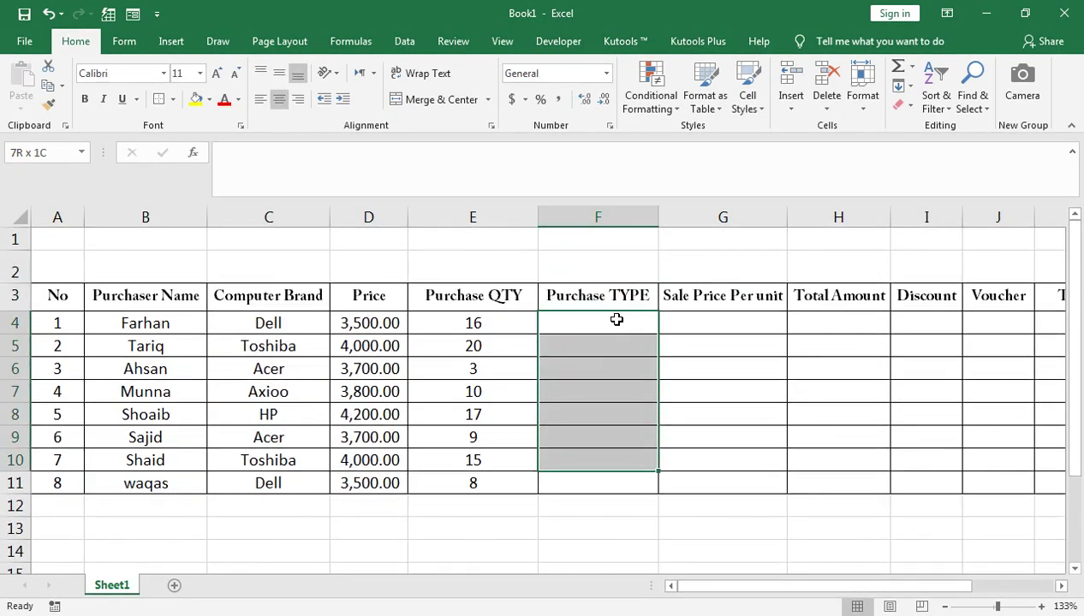
pyautogui.hotkey('shift', 'Down')
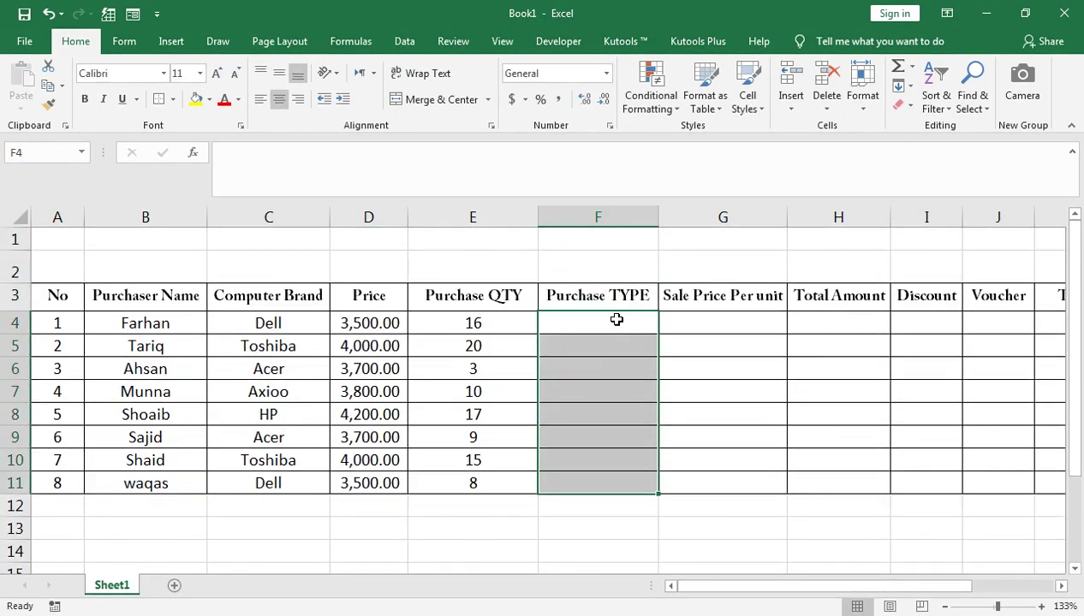
pyautogui.click(406, 41)
pyautogui.click(684, 105)
pyautogui.click(702, 127)
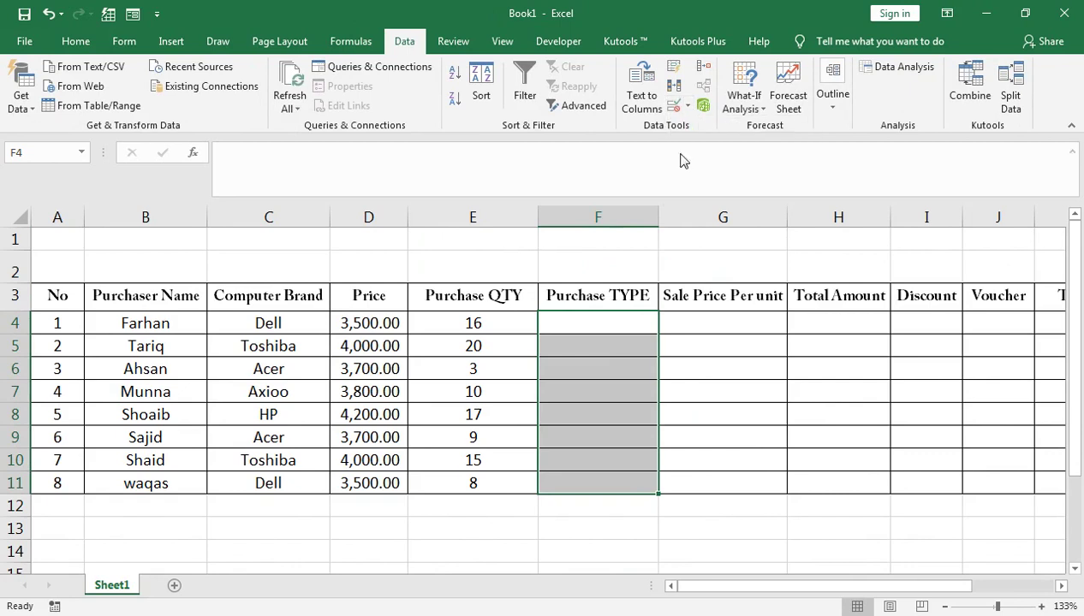
pyautogui.click(416, 227)
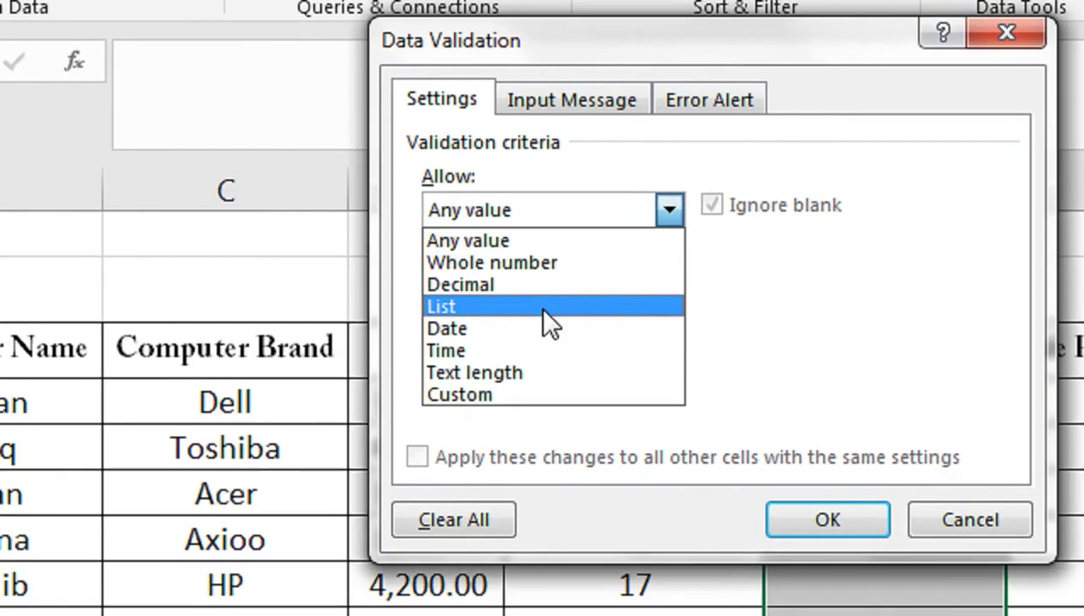
pyautogui.click(429, 275)
pyautogui.click(425, 291)
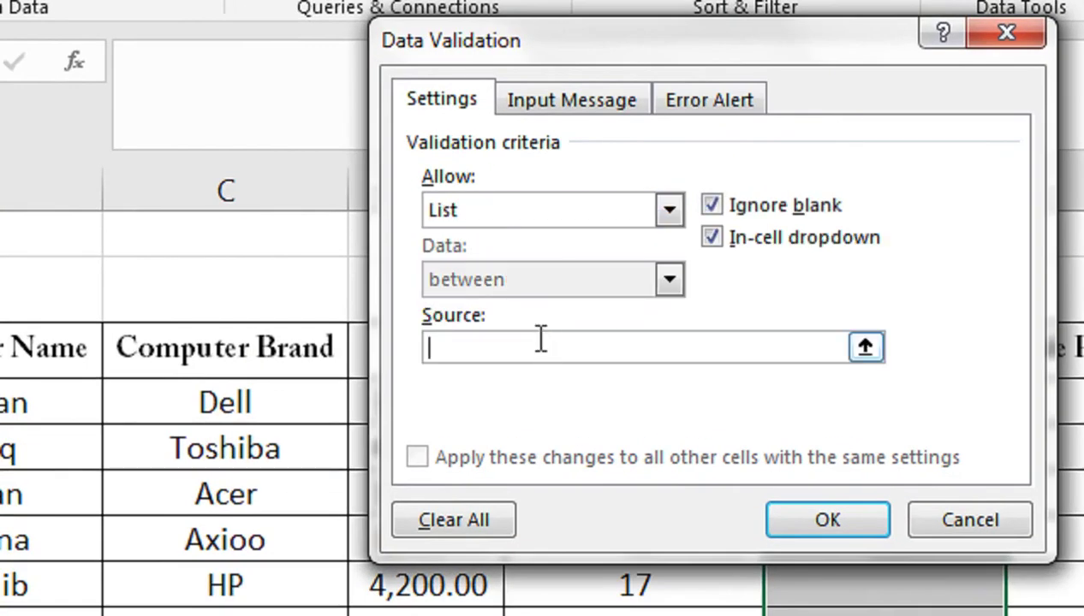
pyautogui.write('Cash,Credit')
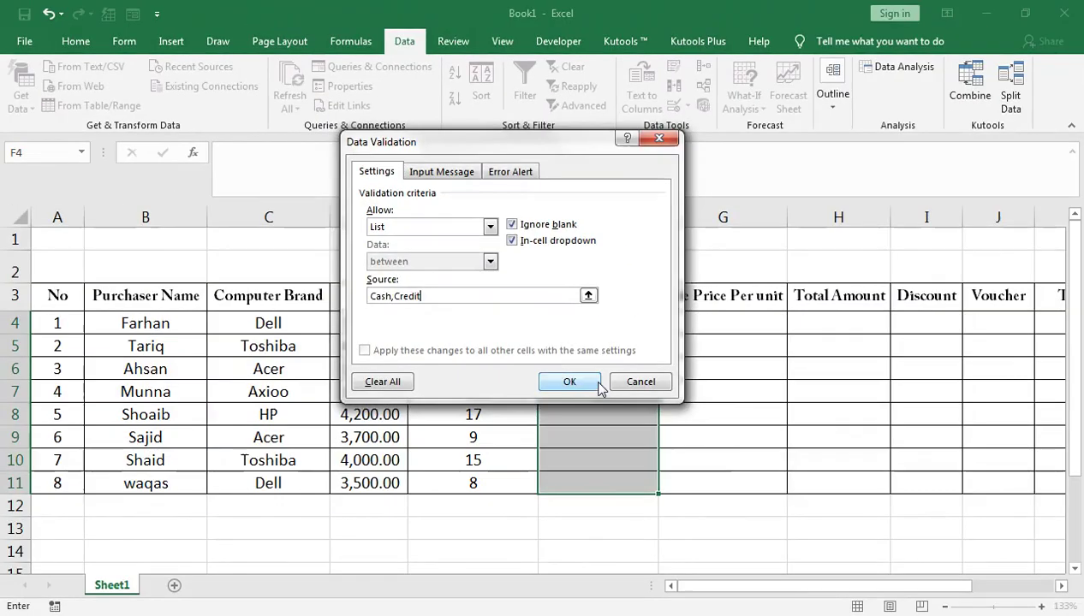
pyautogui.click(826, 519)
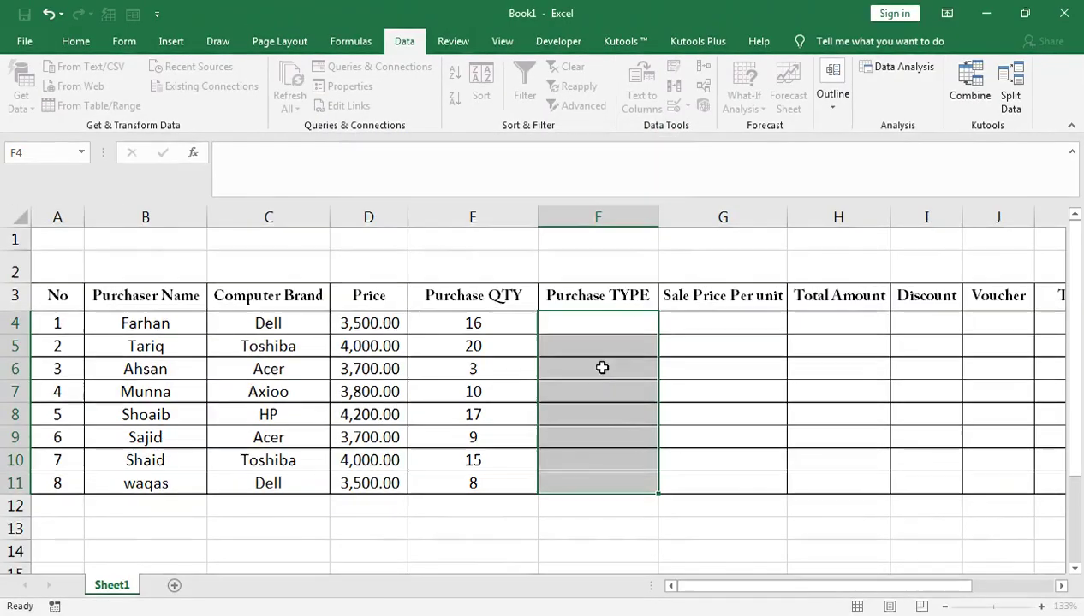
# Try both options of the dropdown list in Purchase TYPE cell F4, ending with Credit selected.
pyautogui.click(666, 330)
pyautogui.click(648, 355)
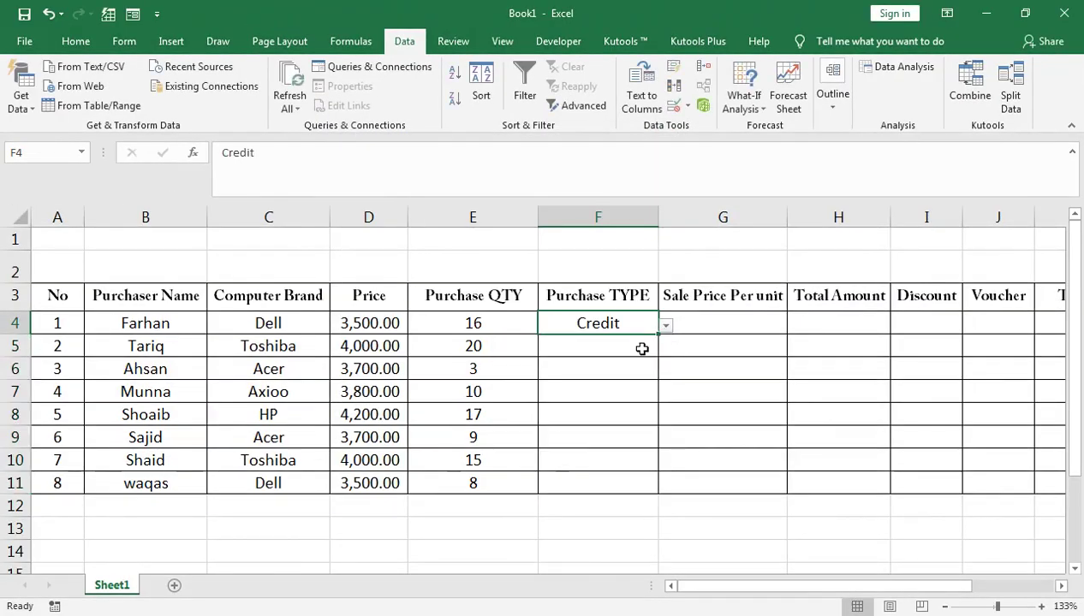
pyautogui.click(653, 349)
pyautogui.click(654, 323)
pyautogui.click(666, 327)
pyautogui.click(649, 342)
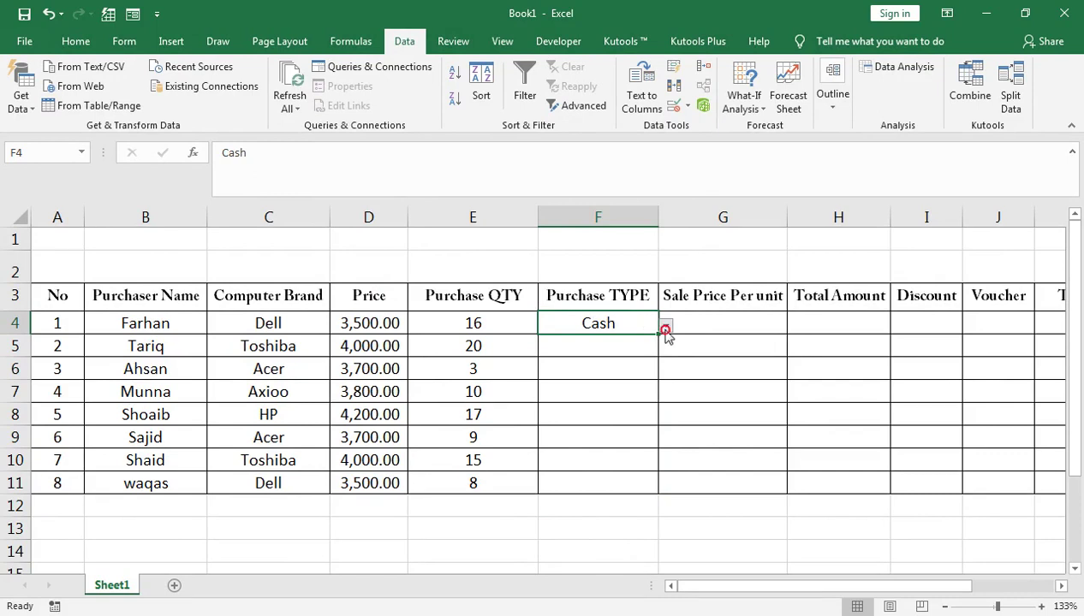
pyautogui.click(666, 326)
pyautogui.click(646, 355)
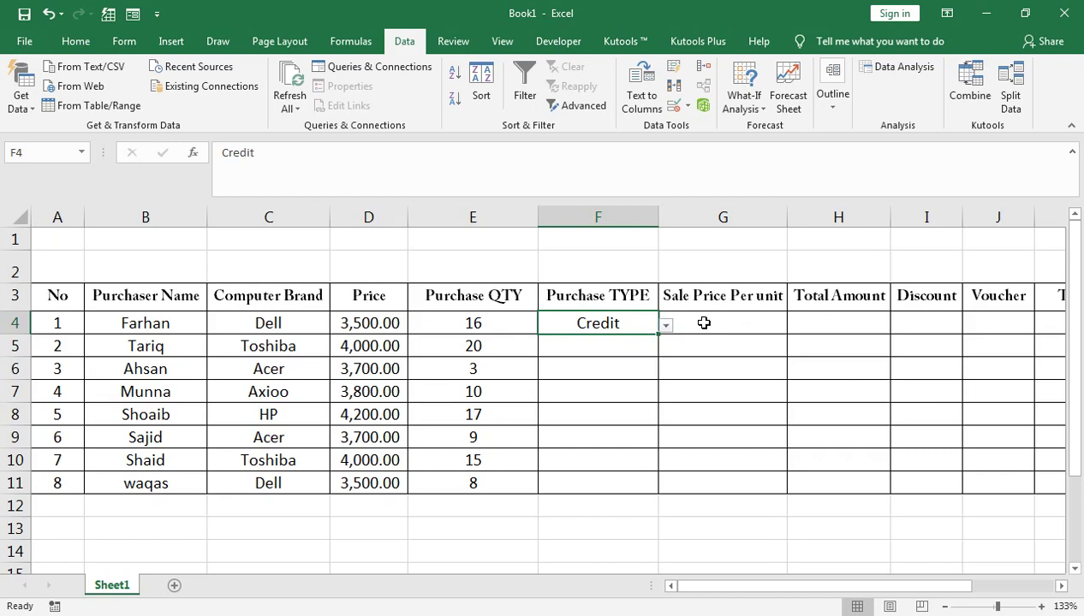
# Choose the purchase types from the dropdown lists: Cash in F5, Credit in F6 and Cash in F7.
pyautogui.click(624, 346)
pyautogui.click(665, 351)
pyautogui.click(665, 351)
pyautogui.click(642, 368)
pyautogui.click(665, 372)
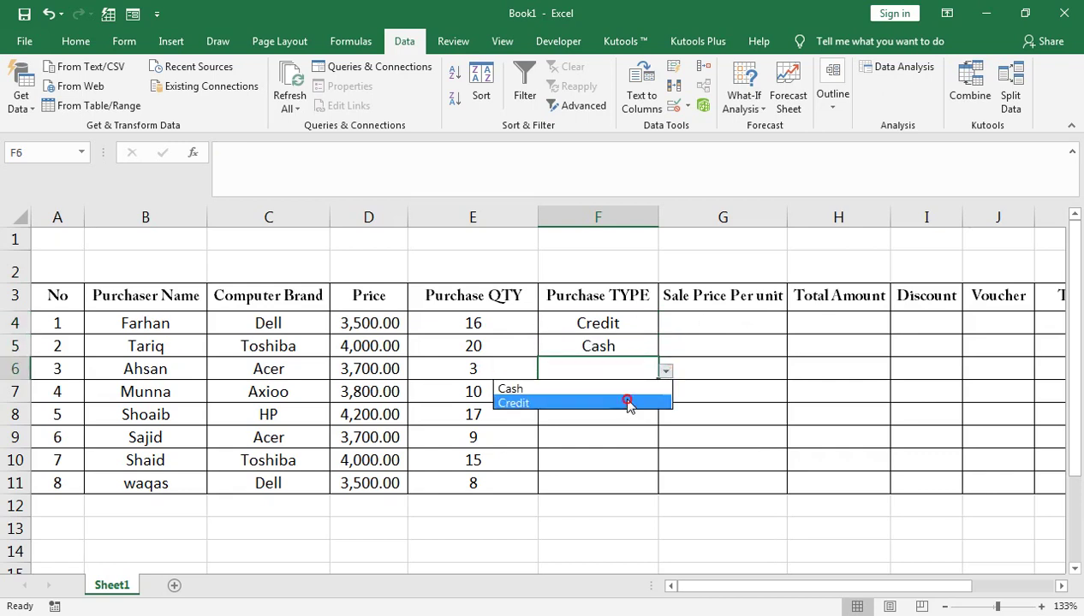
pyautogui.click(631, 404)
pyautogui.click(637, 407)
pyautogui.click(639, 392)
pyautogui.click(665, 393)
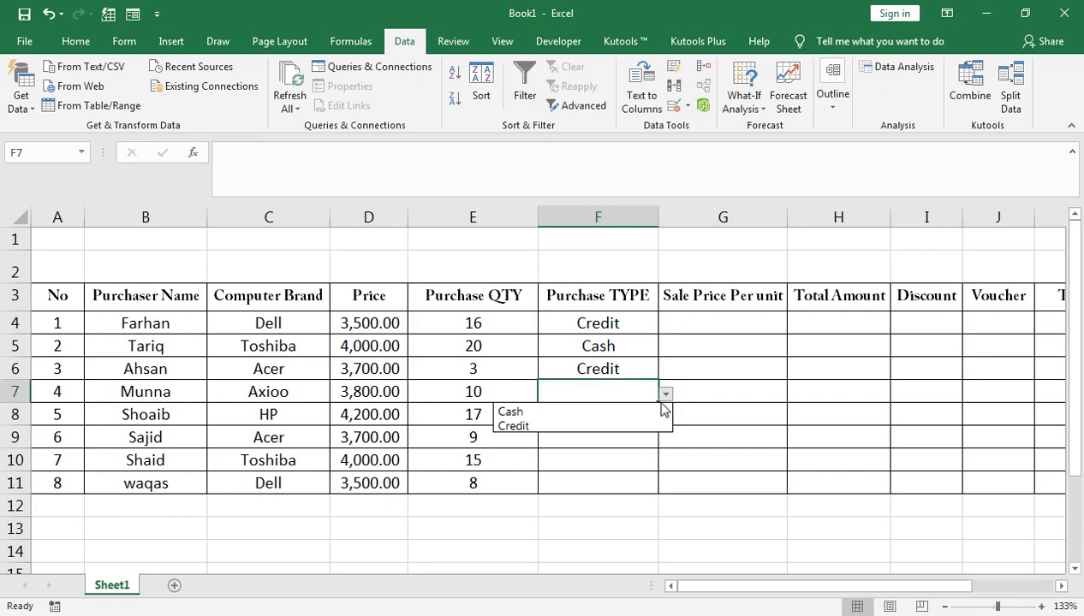
pyautogui.click(652, 409)
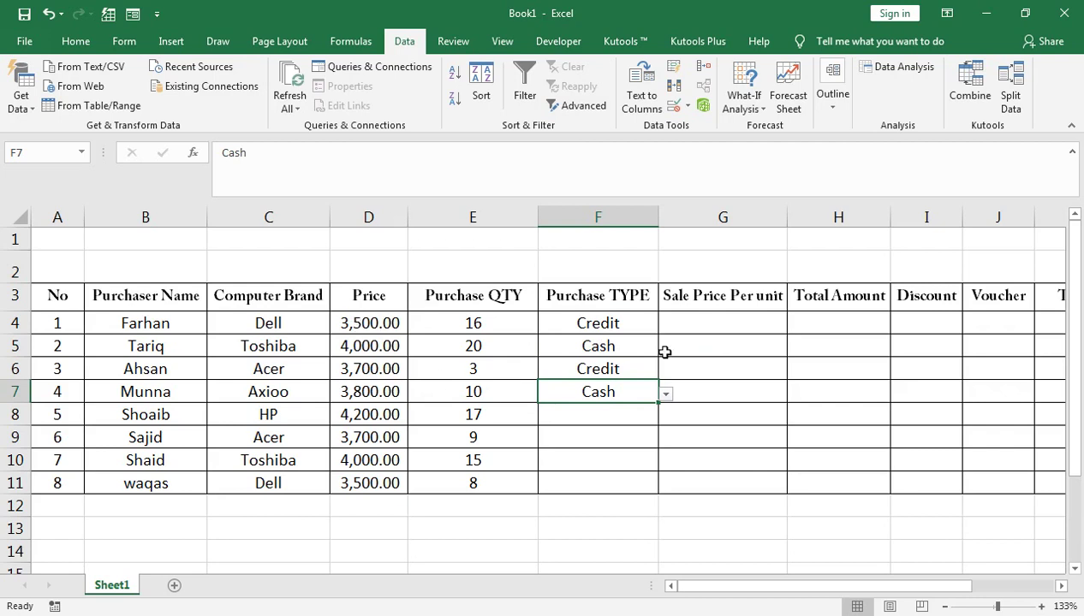
# Choose the remaining purchase types from the dropdown lists: Cash in F8, Credit in F9, Cash in F10 and Cash in F11.
pyautogui.click(641, 411)
pyautogui.click(665, 418)
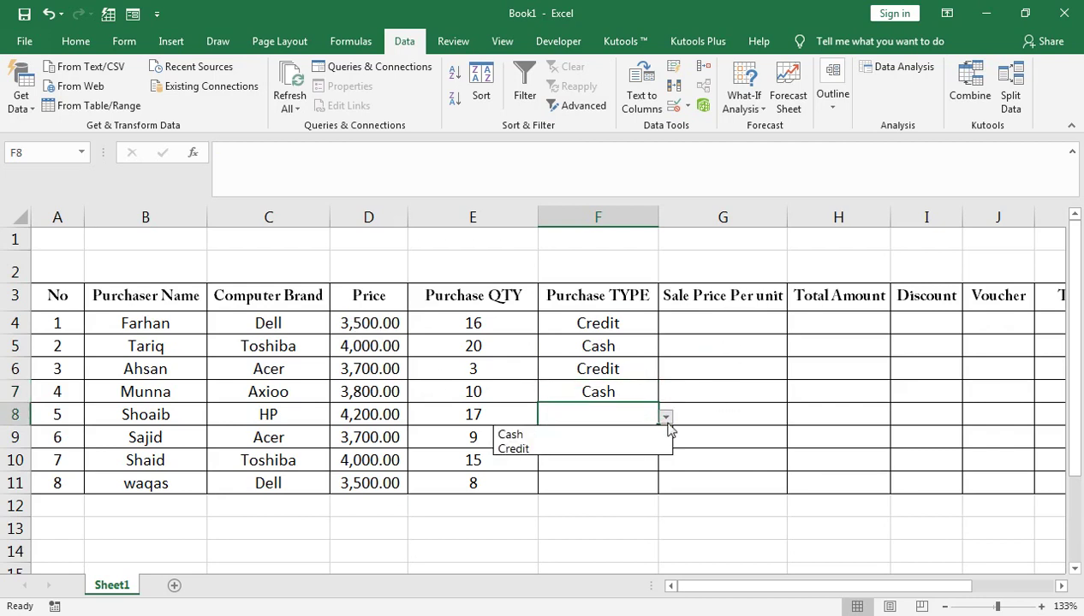
pyautogui.click(658, 435)
pyautogui.click(638, 437)
pyautogui.click(666, 440)
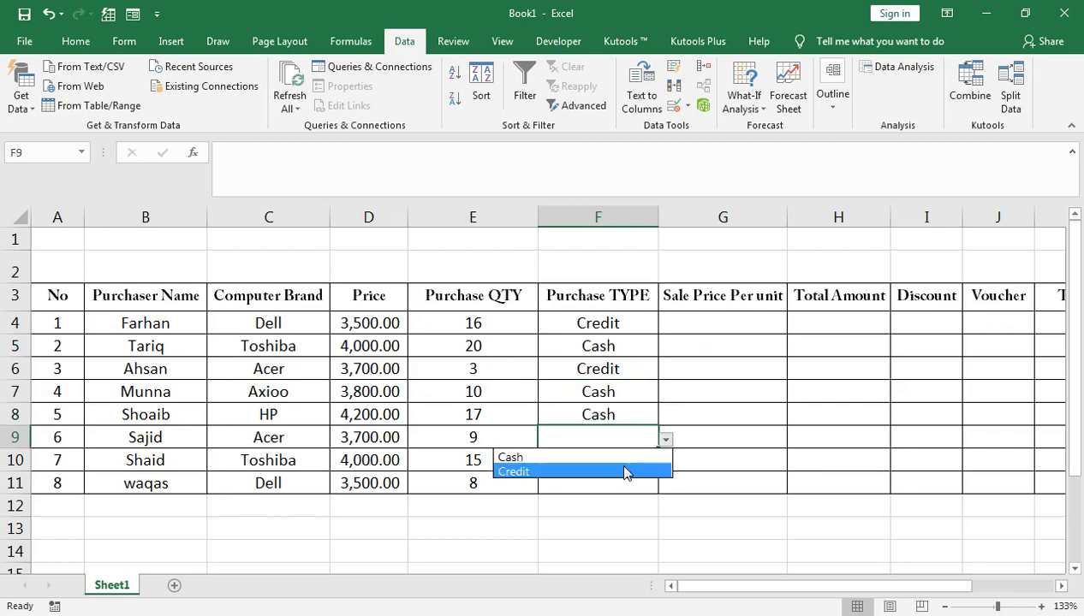
pyautogui.click(626, 471)
pyautogui.click(618, 465)
pyautogui.click(664, 466)
pyautogui.click(643, 480)
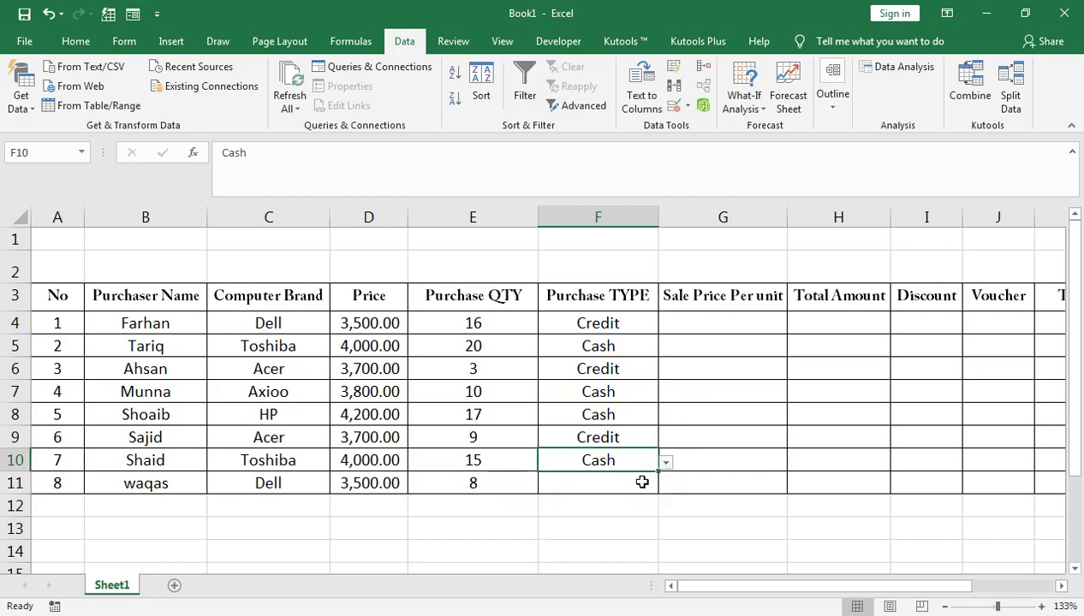
pyautogui.click(654, 484)
pyautogui.click(666, 488)
pyautogui.click(638, 503)
# Enter the formula =IF(F4="CREDIT",D4*1.25,D4) in Sale Price Per unit cell G4.
pyautogui.click(723, 323)
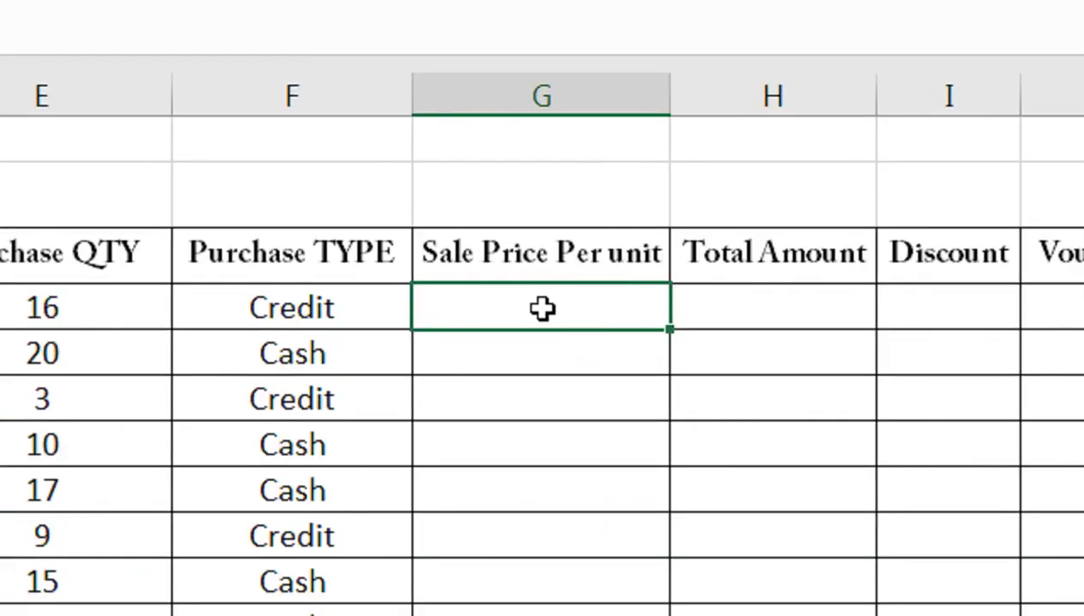
pyautogui.write('=')
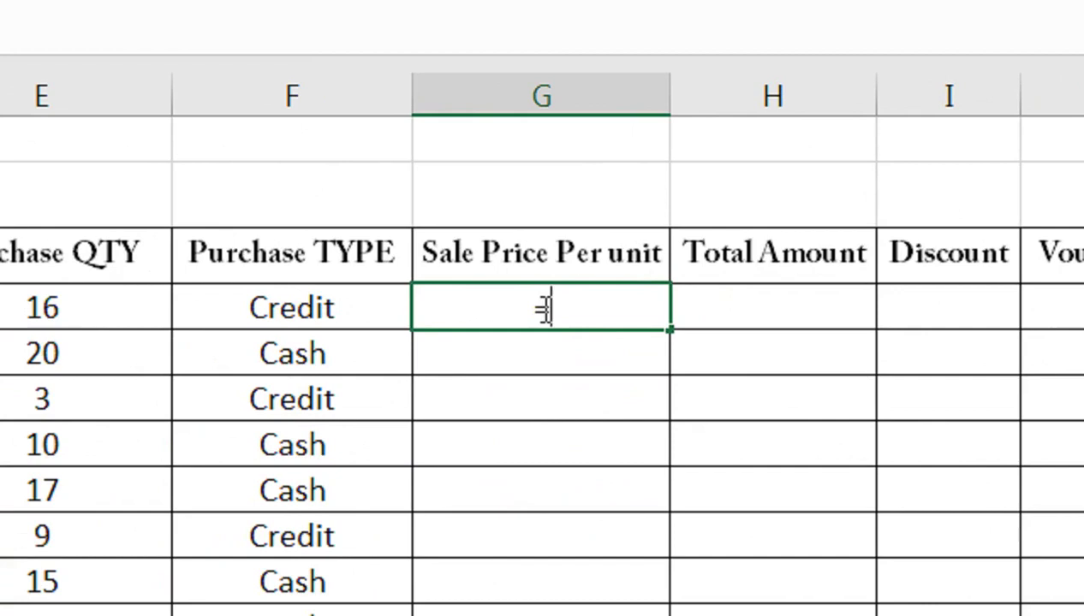
pyautogui.write('IF(')
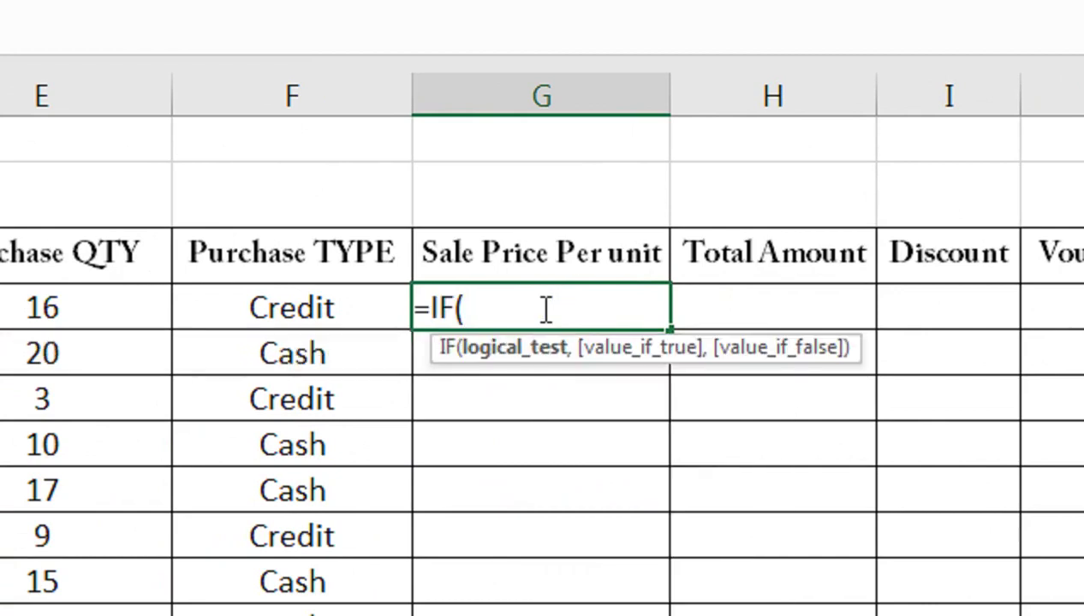
pyautogui.press('Left')
pyautogui.press('Left')
pyautogui.press('Right')
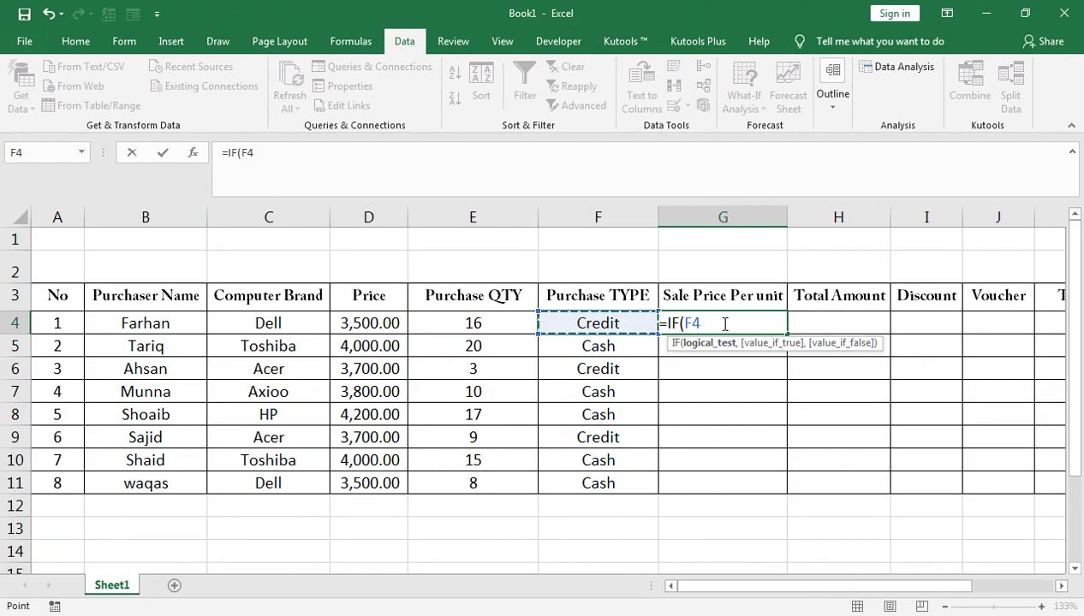
pyautogui.write('=')
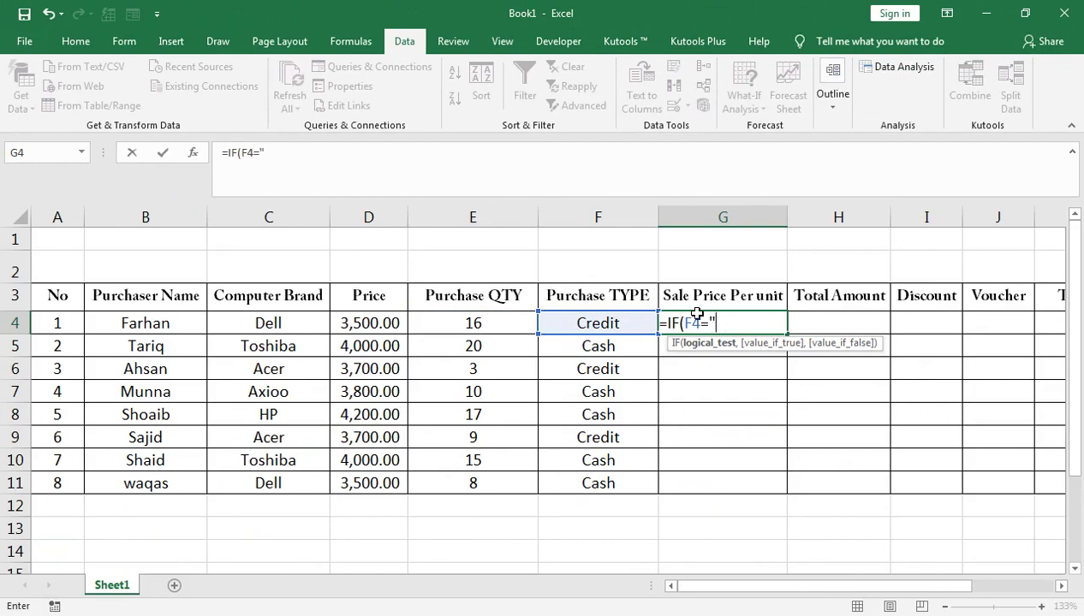
pyautogui.write('"CREDIT')
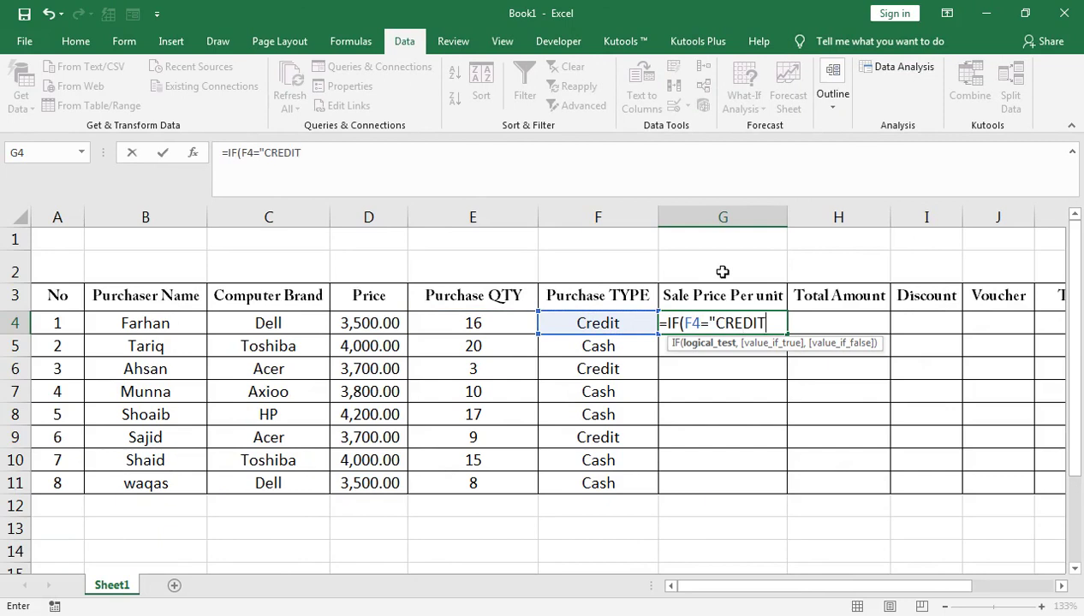
pyautogui.write('",')
pyautogui.press('Left')
pyautogui.press('Left')
pyautogui.press('Left')
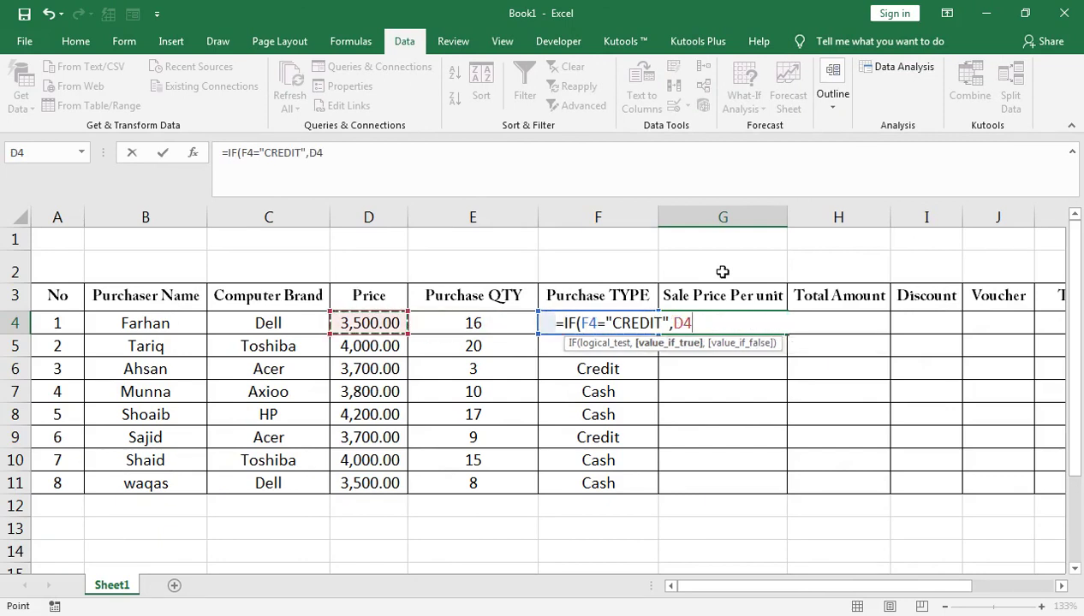
pyautogui.write('*1.25')
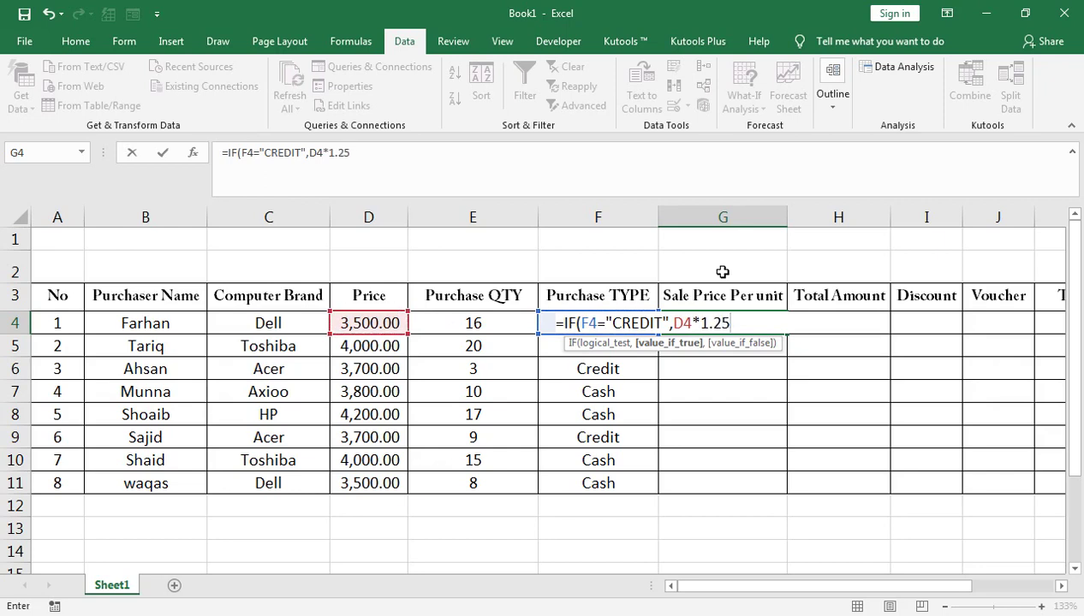
pyautogui.write(',')
pyautogui.press('Left')
pyautogui.press('Left')
pyautogui.press('Left')
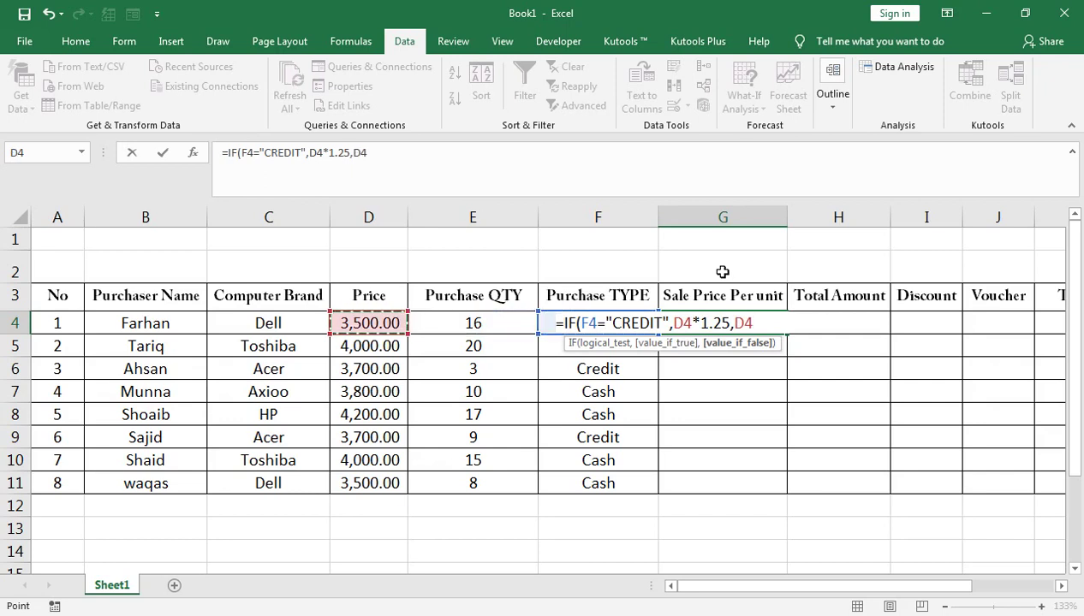
pyautogui.write(')')
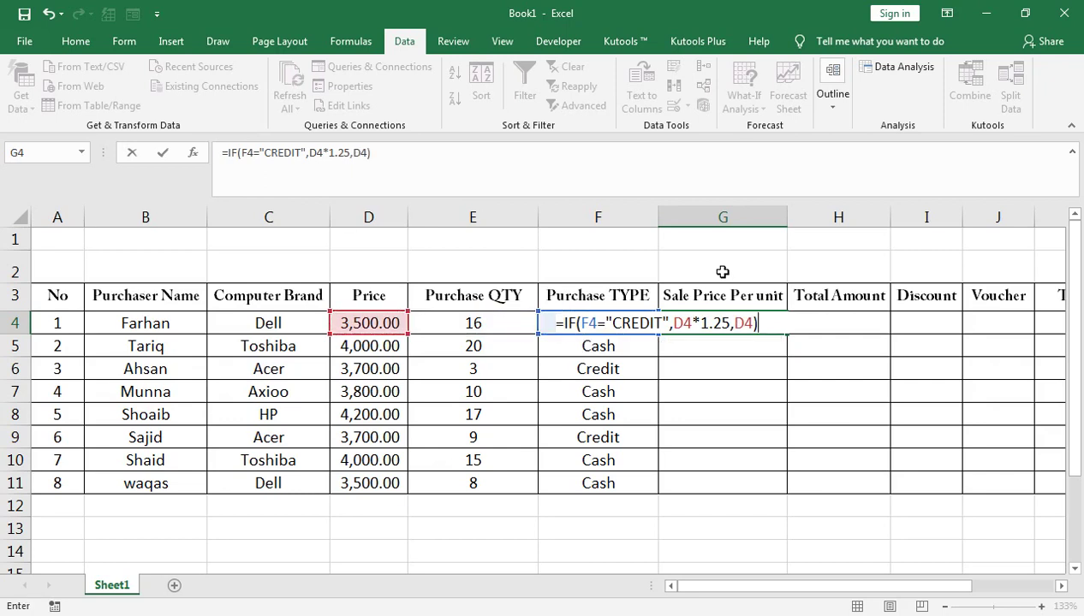
pyautogui.press('Return')
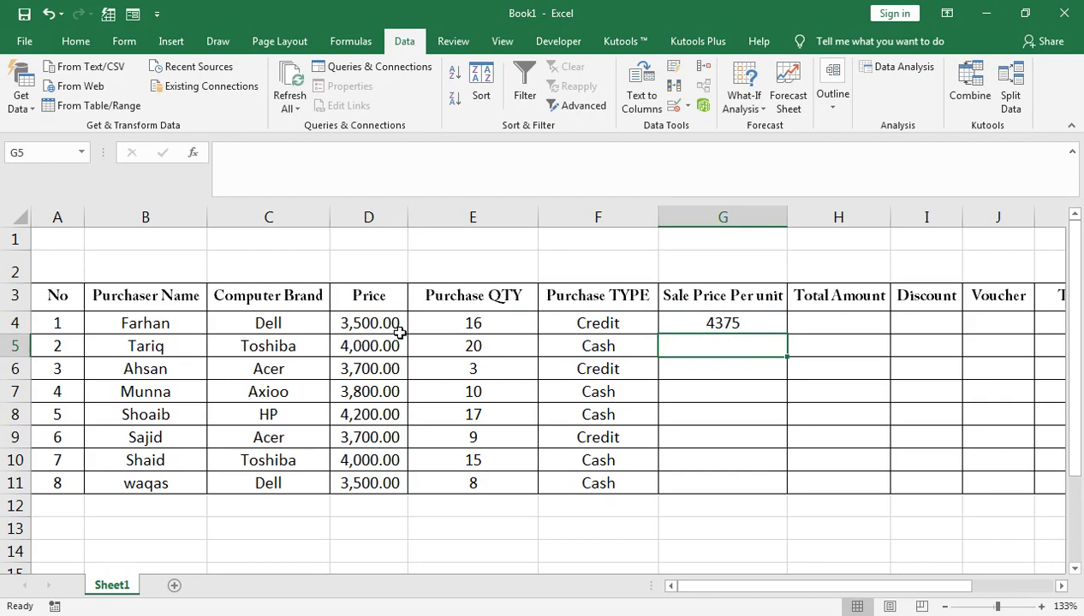
# Fill the Sale Price Per unit formula from G4 down to G11 and apply the comma number style to those cells.
pyautogui.click(703, 324)
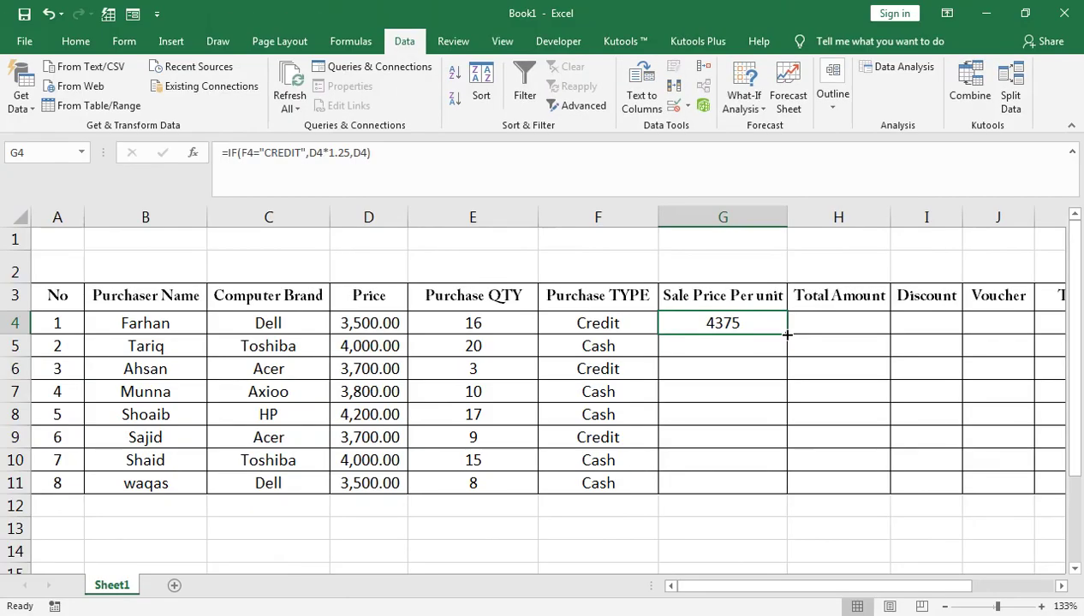
pyautogui.doubleClick(545, 310)
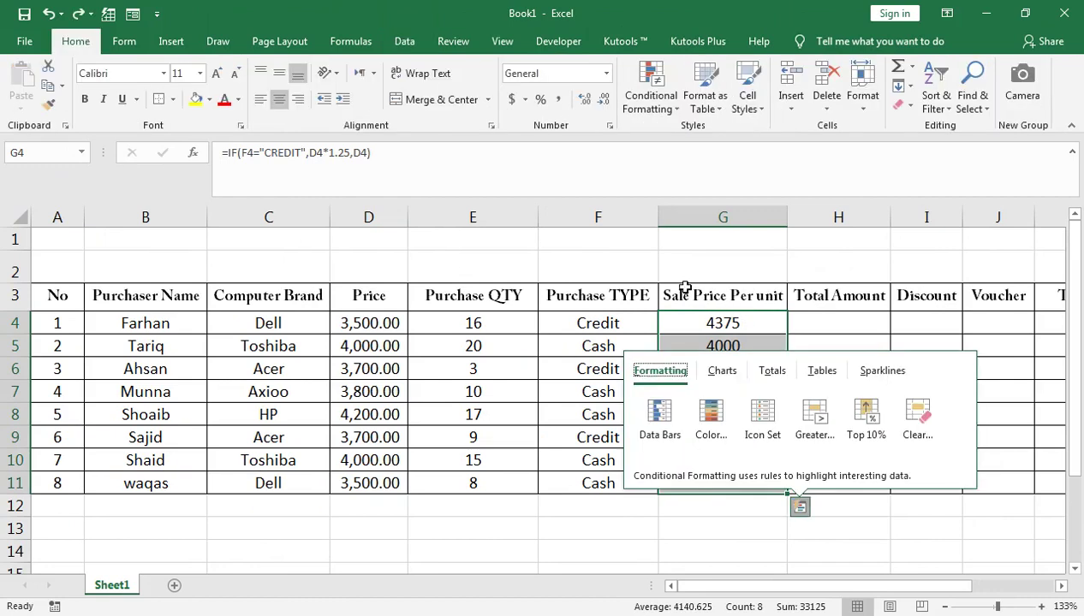
pyautogui.click(559, 100)
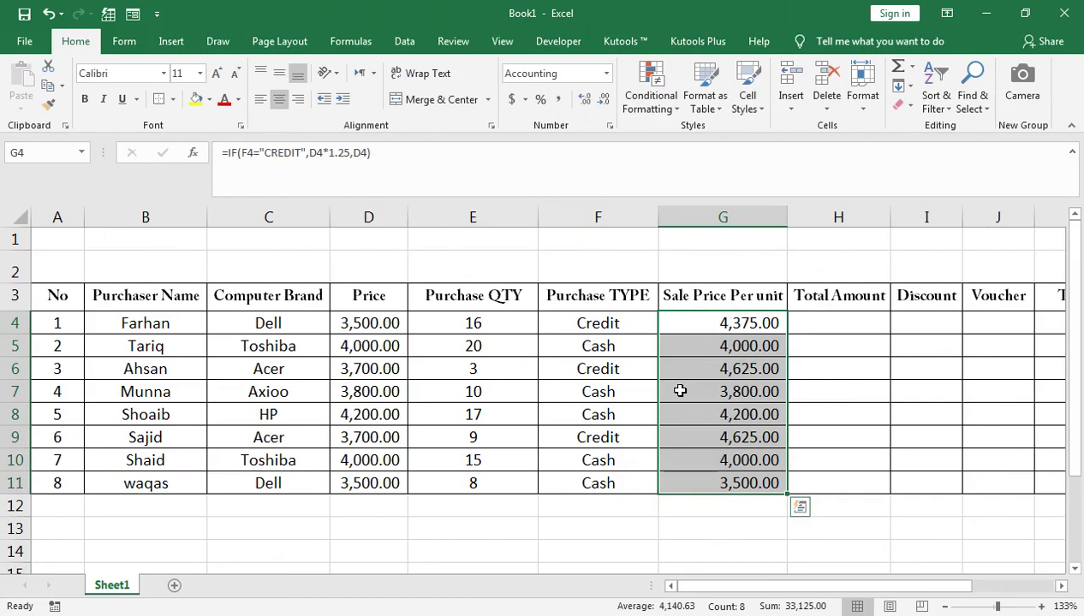
pyautogui.hotkey('ctrl', 'q')
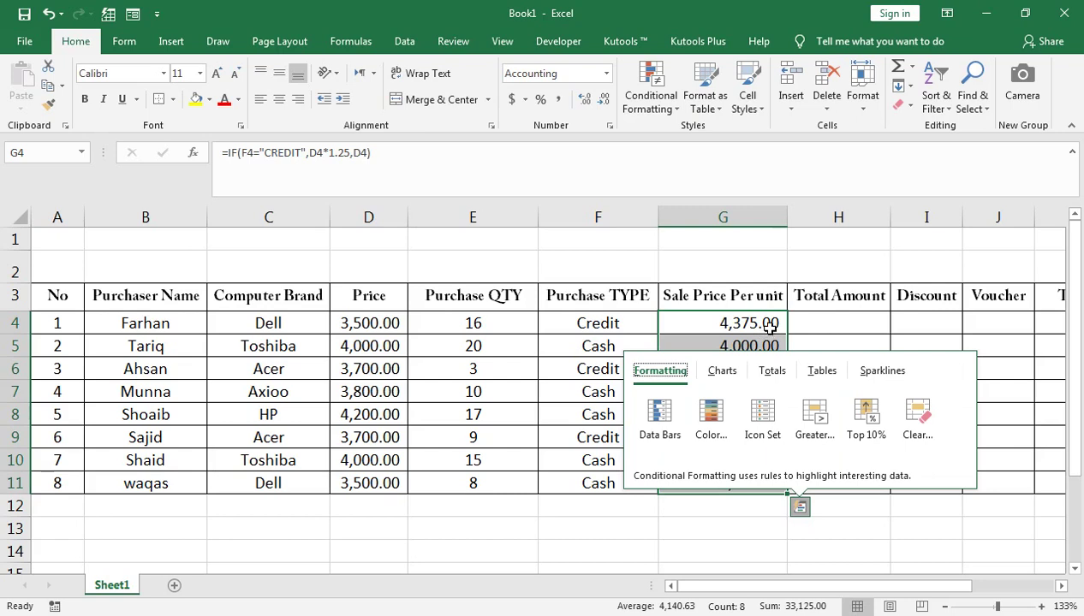
# Enter the formula =G4*E4 in Total Amount cell H4 and fill it down to H11.
pyautogui.click(807, 323)
pyautogui.write('=')
pyautogui.click(756, 323)
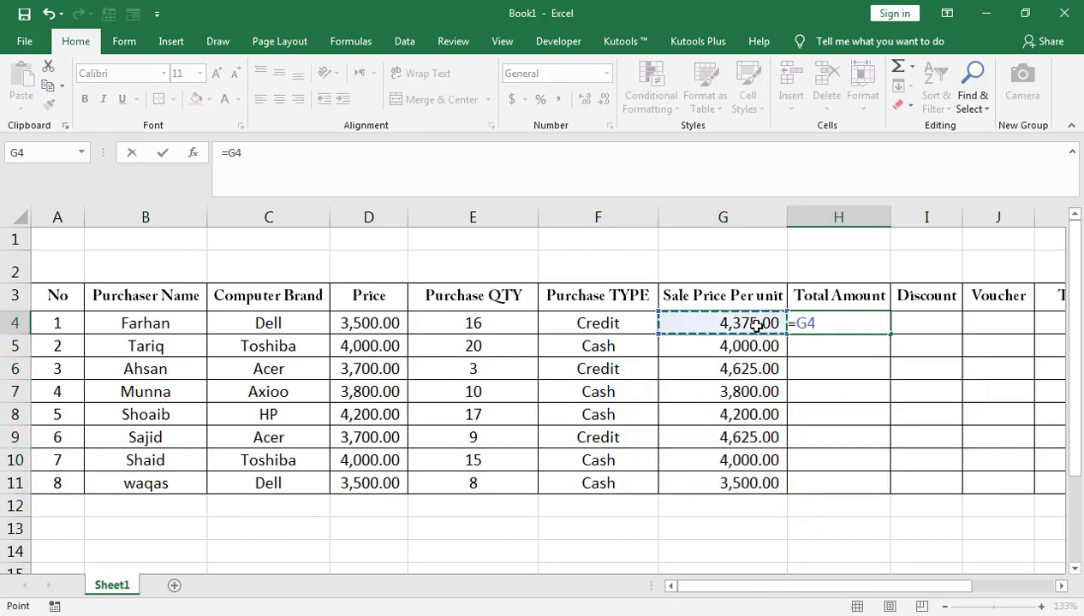
pyautogui.write('*')
pyautogui.click(492, 344)
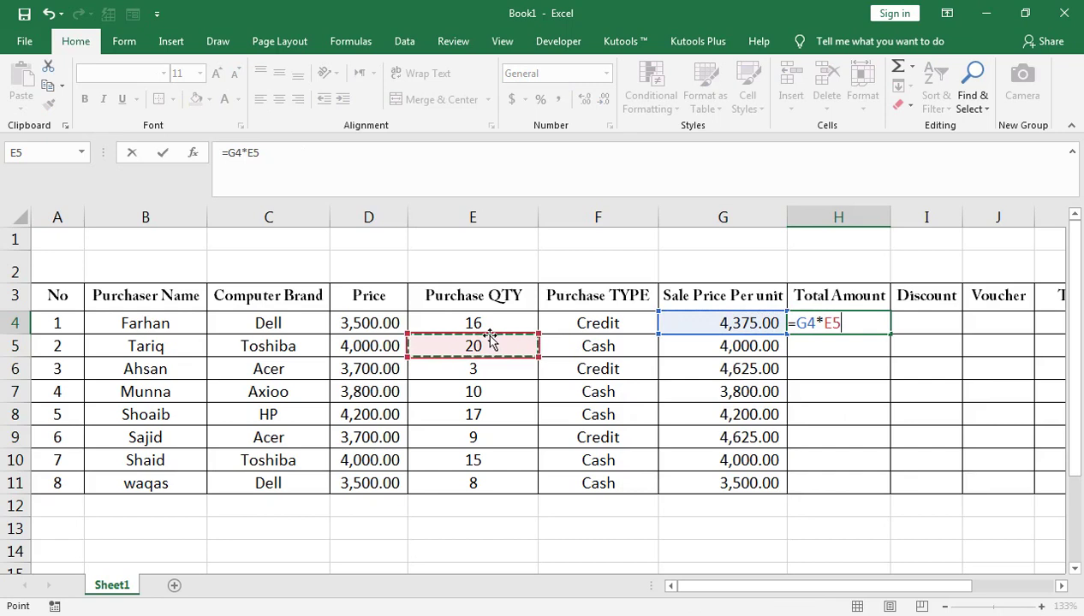
pyautogui.click(496, 325)
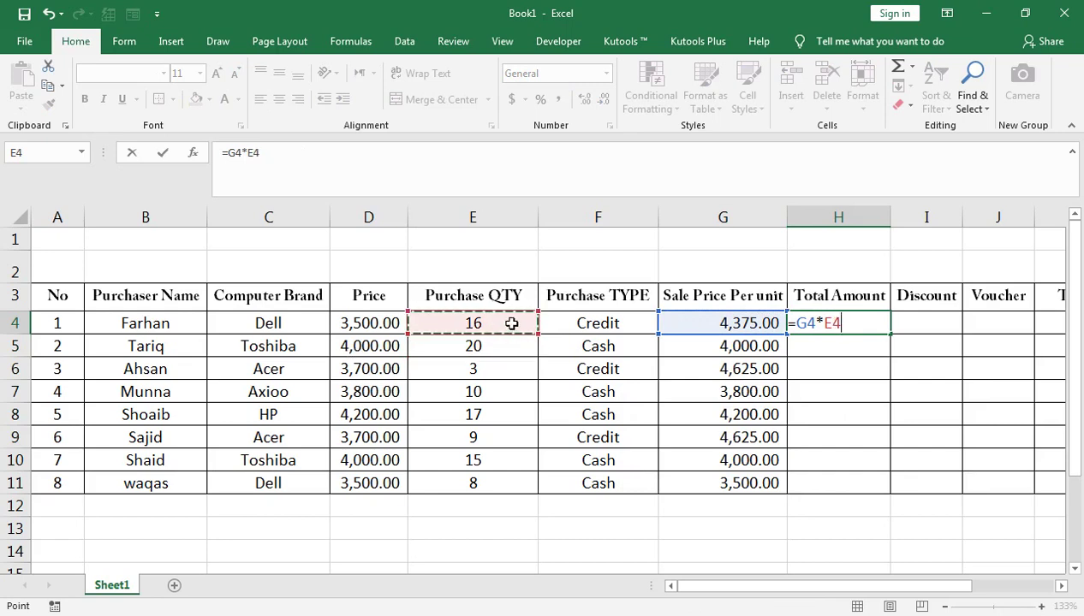
pyautogui.press('Return')
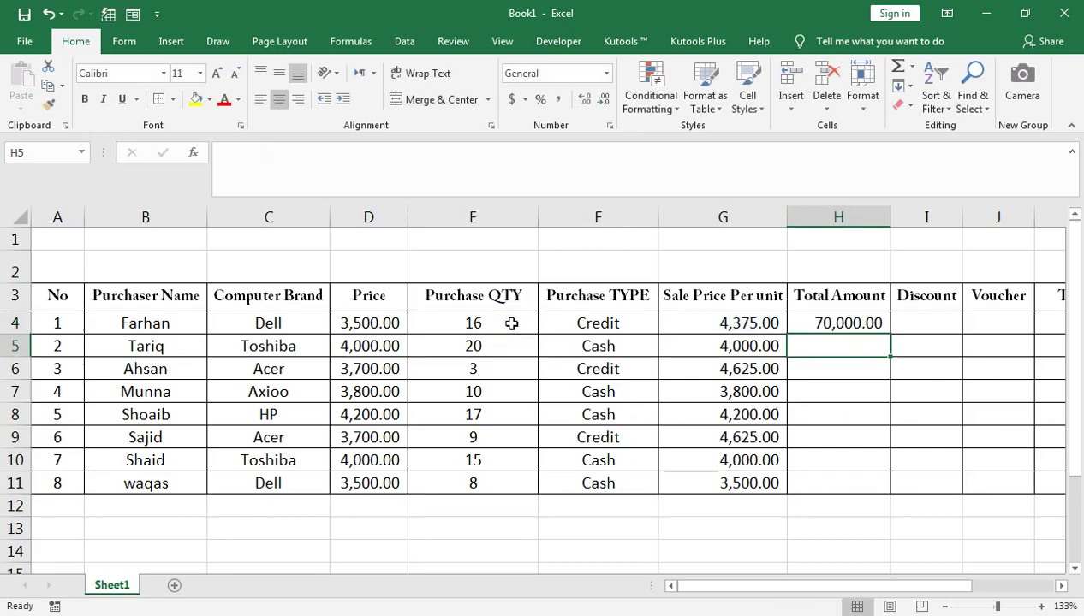
pyautogui.click(864, 330)
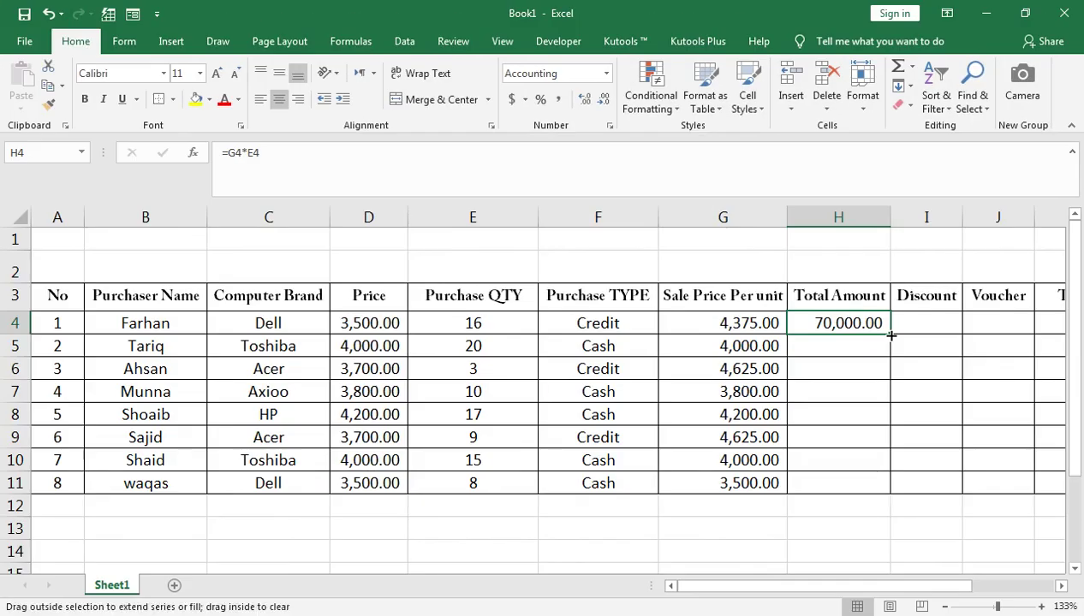
pyautogui.doubleClick(889, 335)
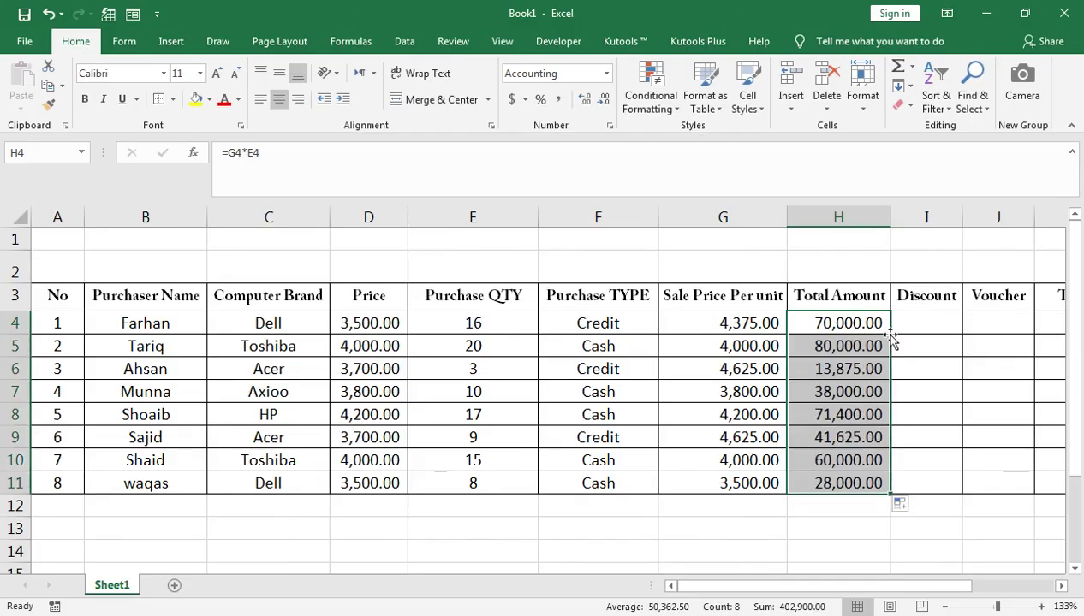
pyautogui.click(568, 375)
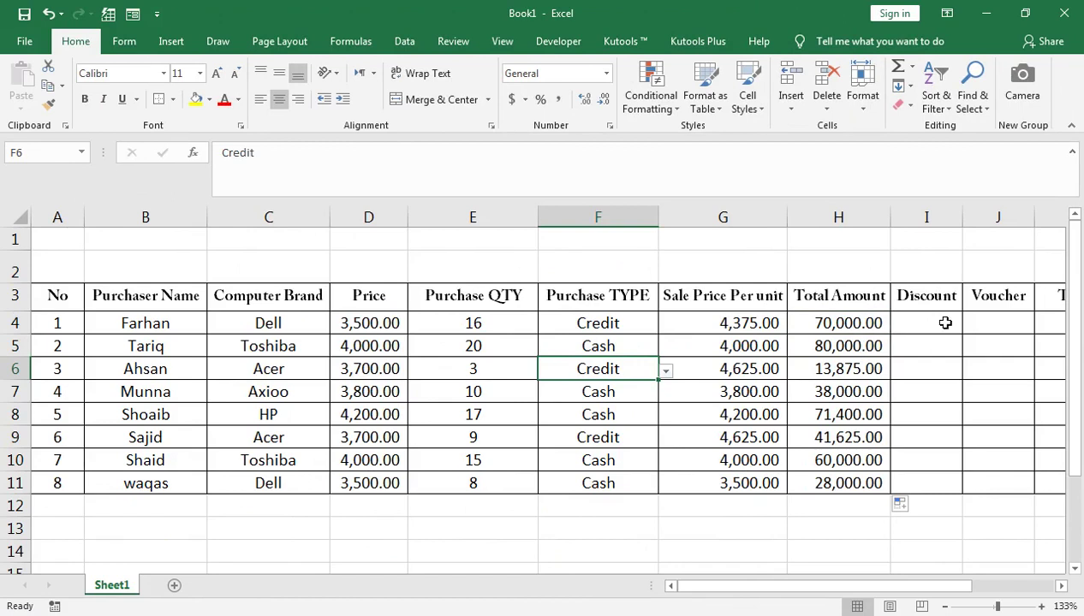
# Start the Discount formula in I4 with an IF and a nested AND whose first condition is F4="CASH".
pyautogui.click(929, 322)
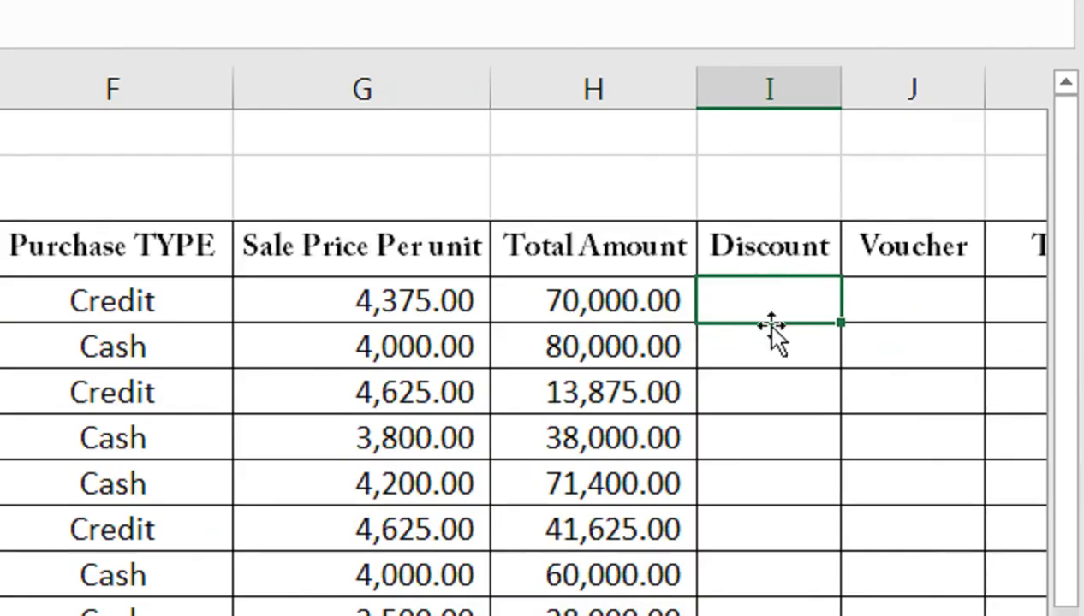
pyautogui.write('=')
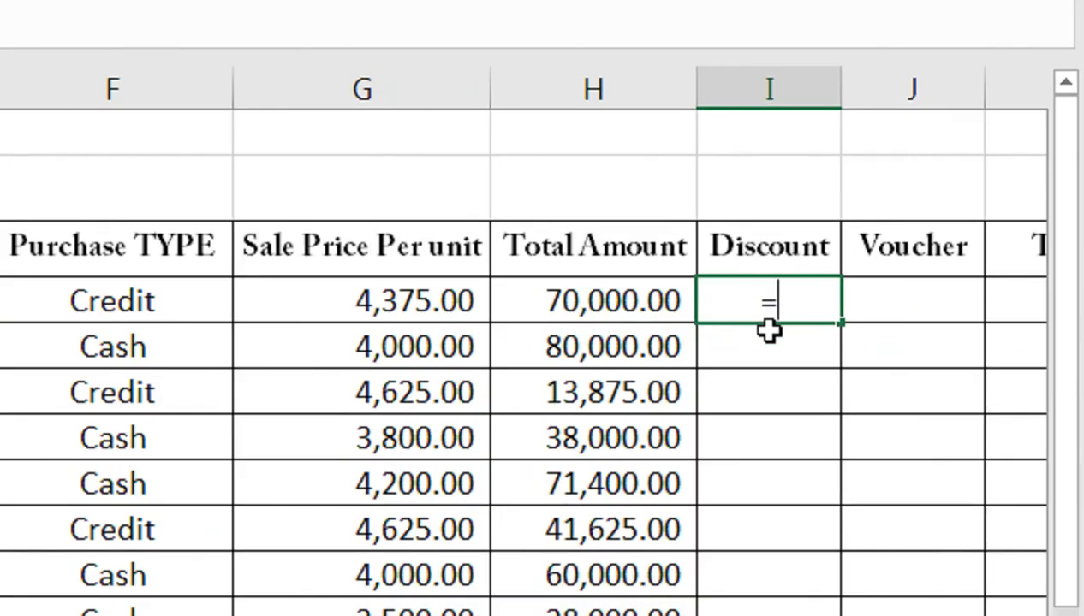
pyautogui.write('IF(ANS')
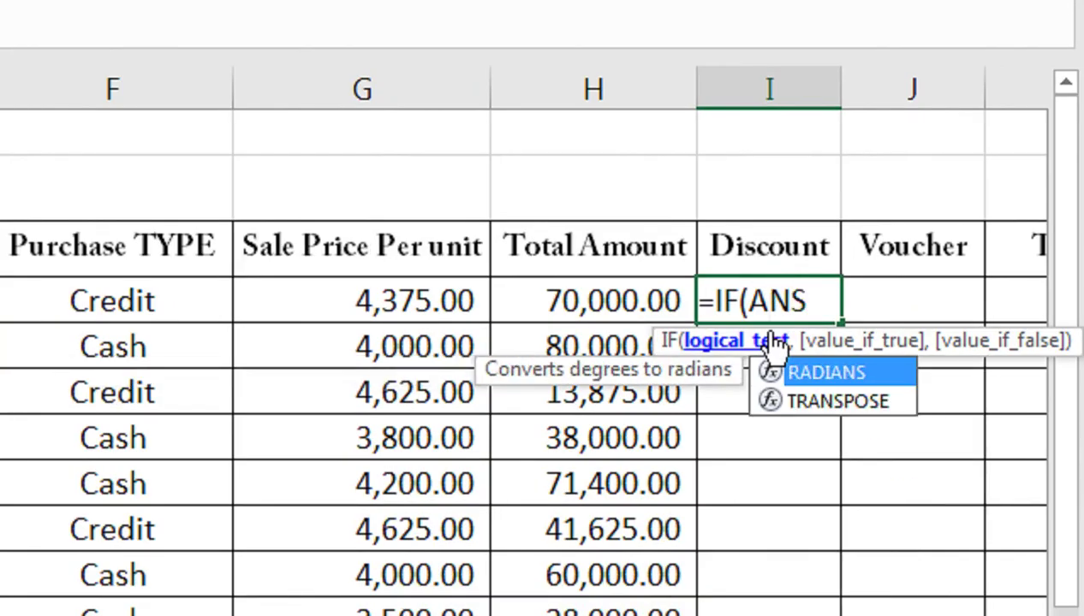
pyautogui.press('BackSpace')
pyautogui.write('D(')
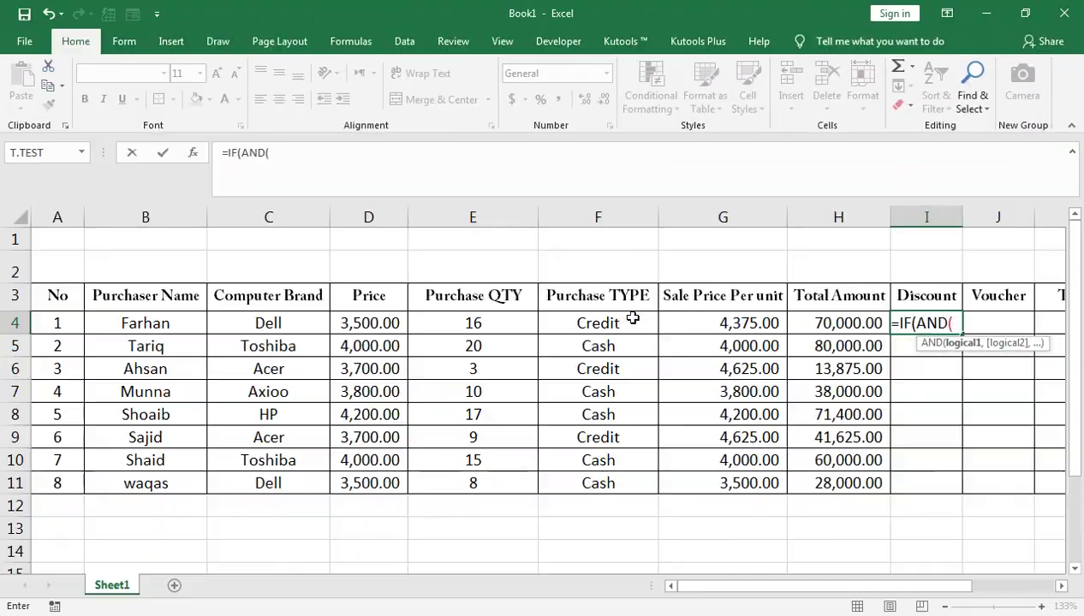
pyautogui.click(174, 300)
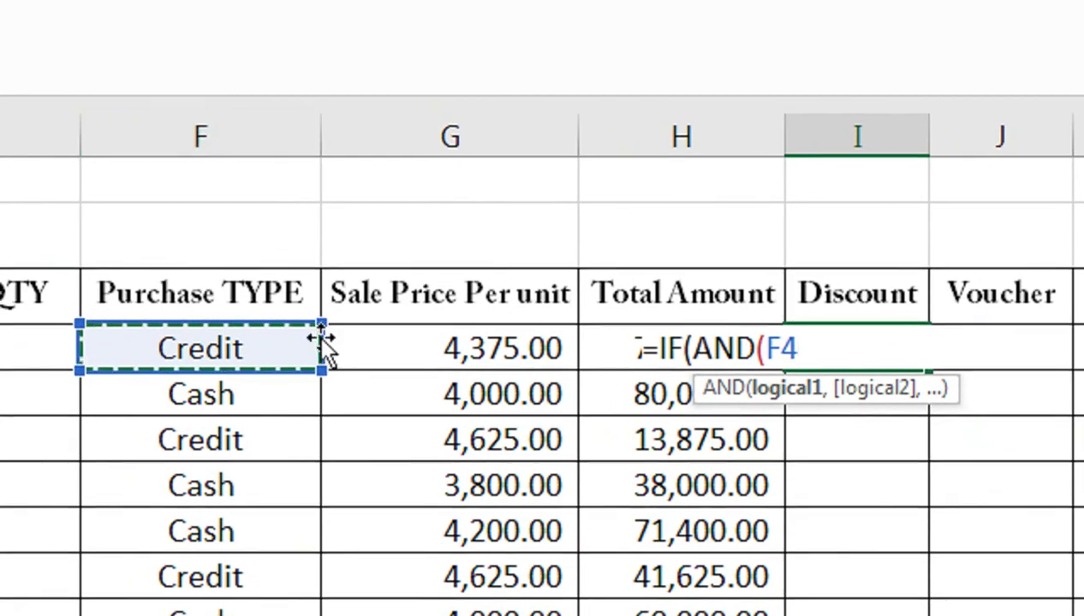
pyautogui.write('="c')
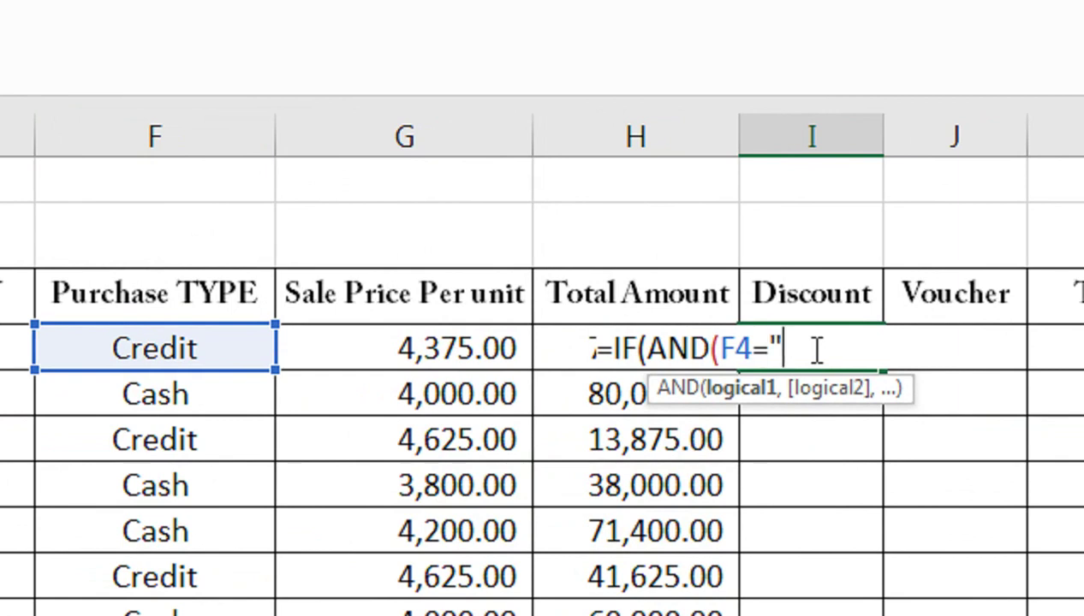
pyautogui.write('ASH')
pyautogui.press('BackSpace')
pyautogui.press('BackSpace')
pyautogui.press('BackSpace')
pyautogui.press('BackSpace')
pyautogui.write('S')
pyautogui.press('BackSpace')
pyautogui.write('CASH"')
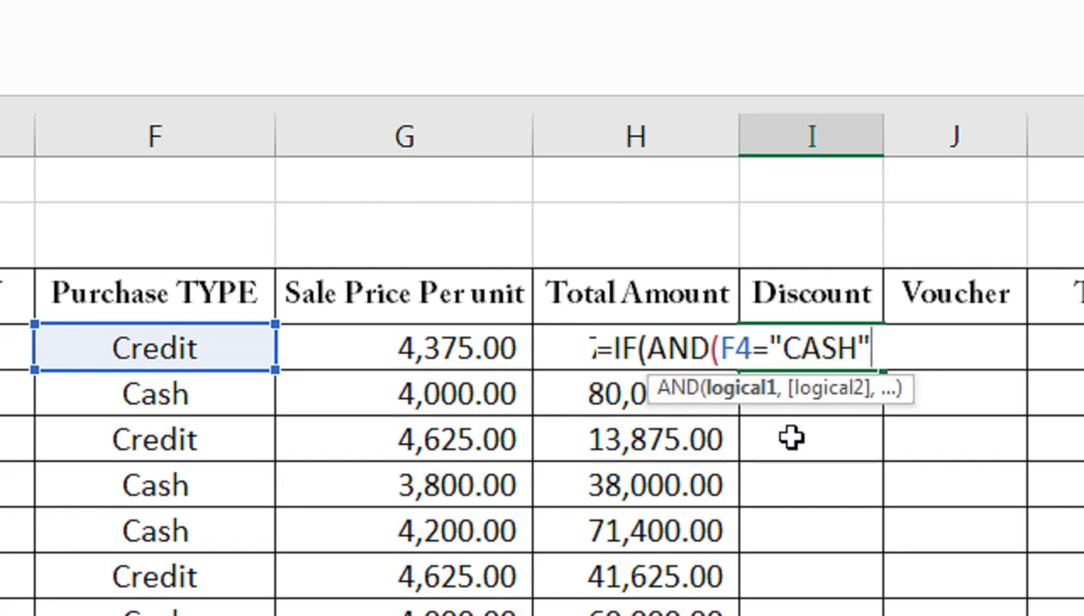
# Add E4>10 as the second AND condition in the I4 Discount formula and close the AND.
pyautogui.write(',')
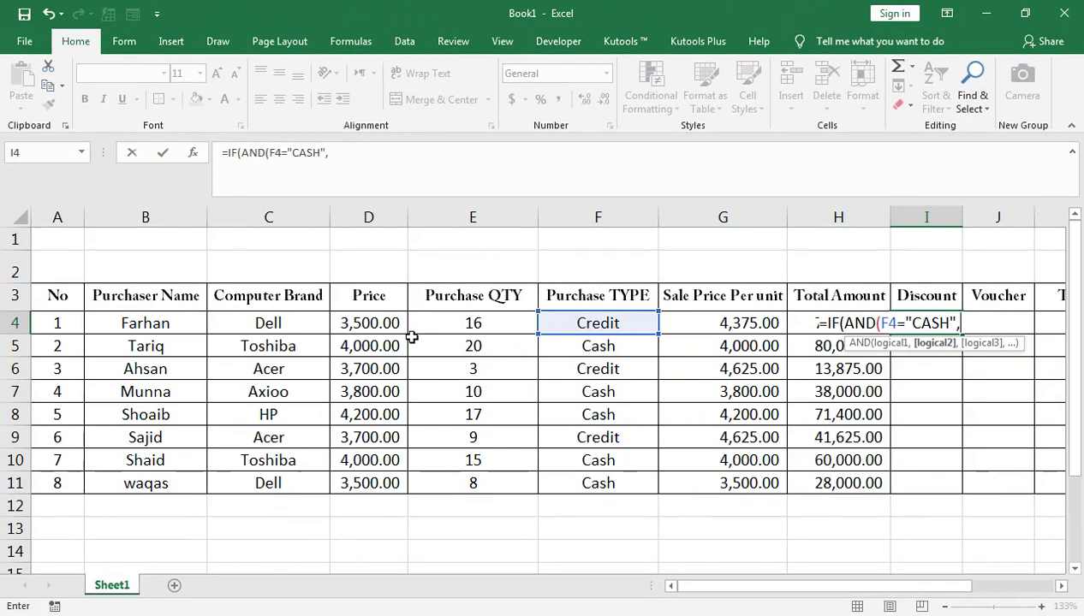
pyautogui.click(484, 322)
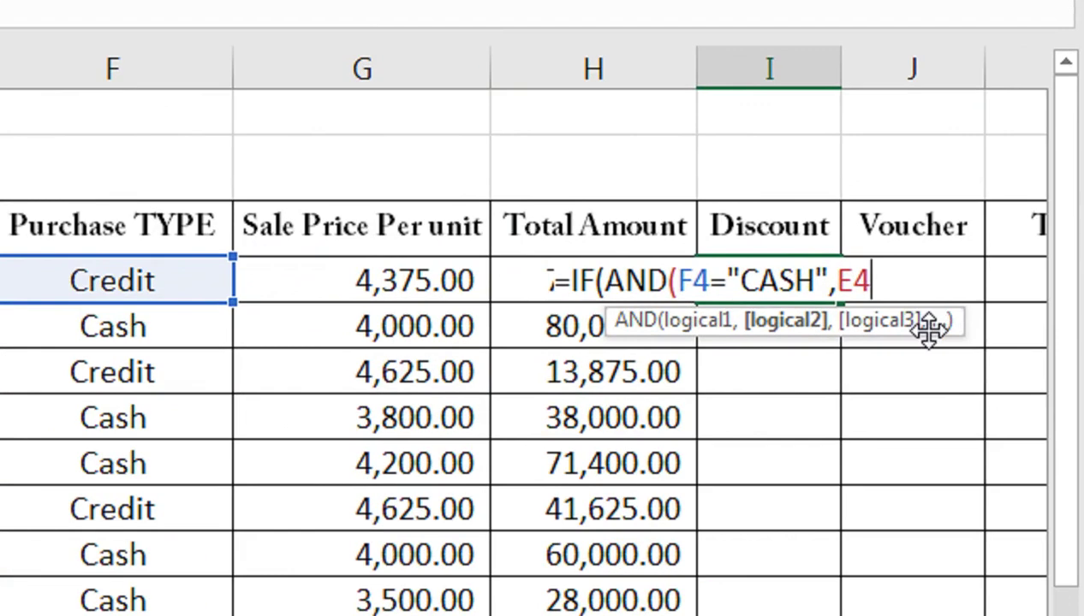
pyautogui.write('>1')
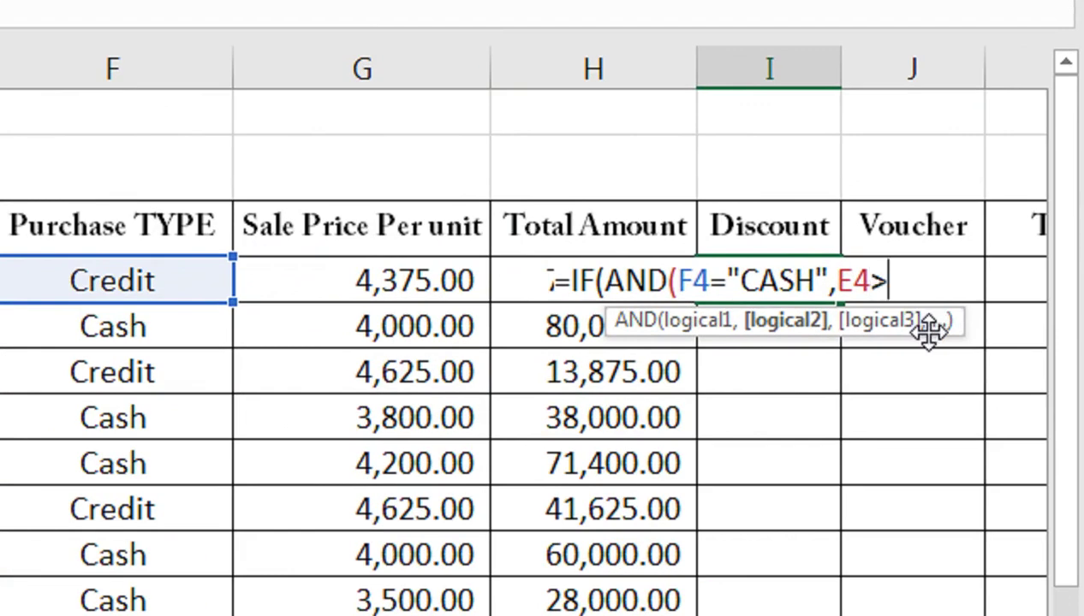
pyautogui.write('0')
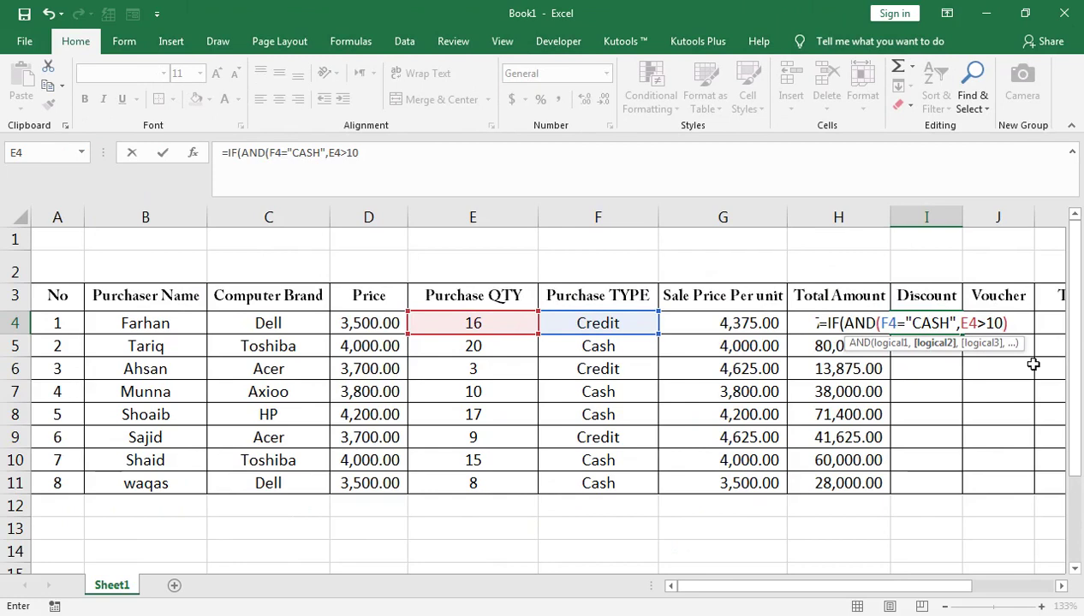
pyautogui.write(')')
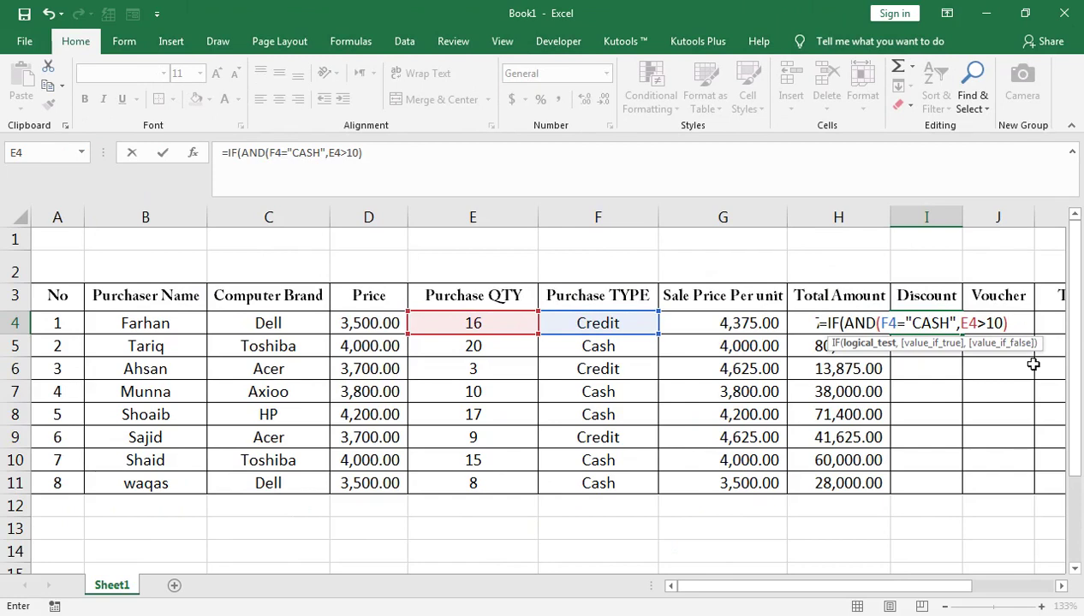
# Complete the I4 Discount formula with G4*10% as the true value and 0 as the false value.
pyautogui.write(',')
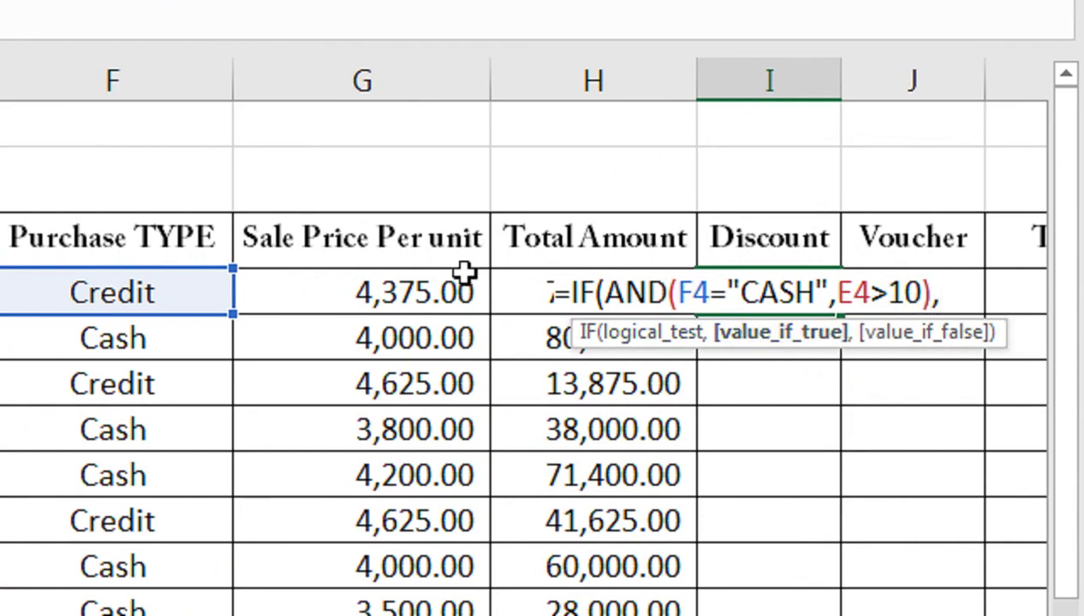
pyautogui.click(442, 294)
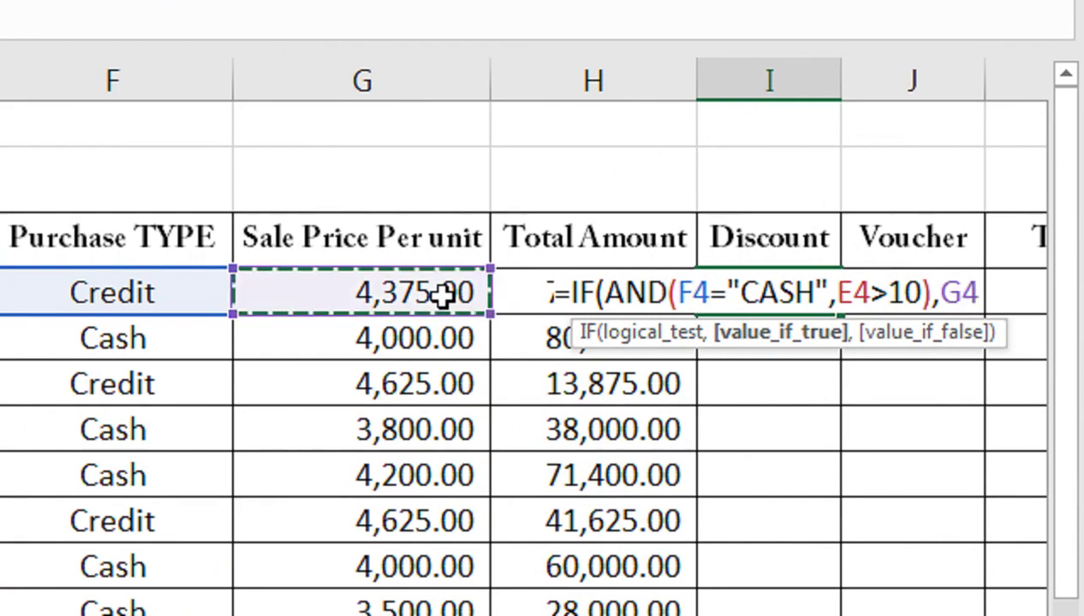
pyautogui.write('*10')
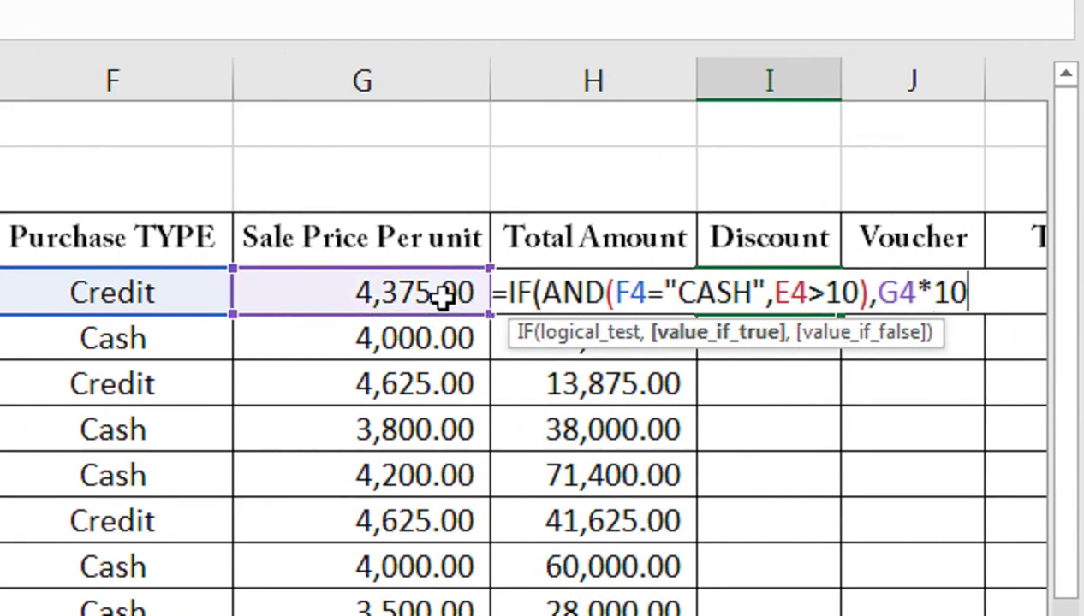
pyautogui.write('%')
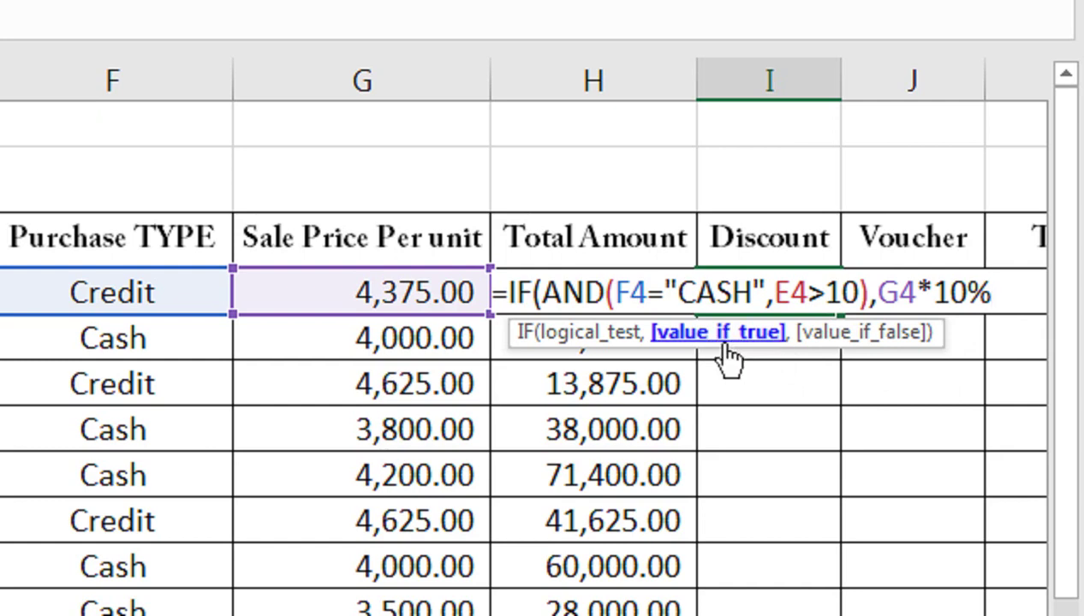
pyautogui.write(',')
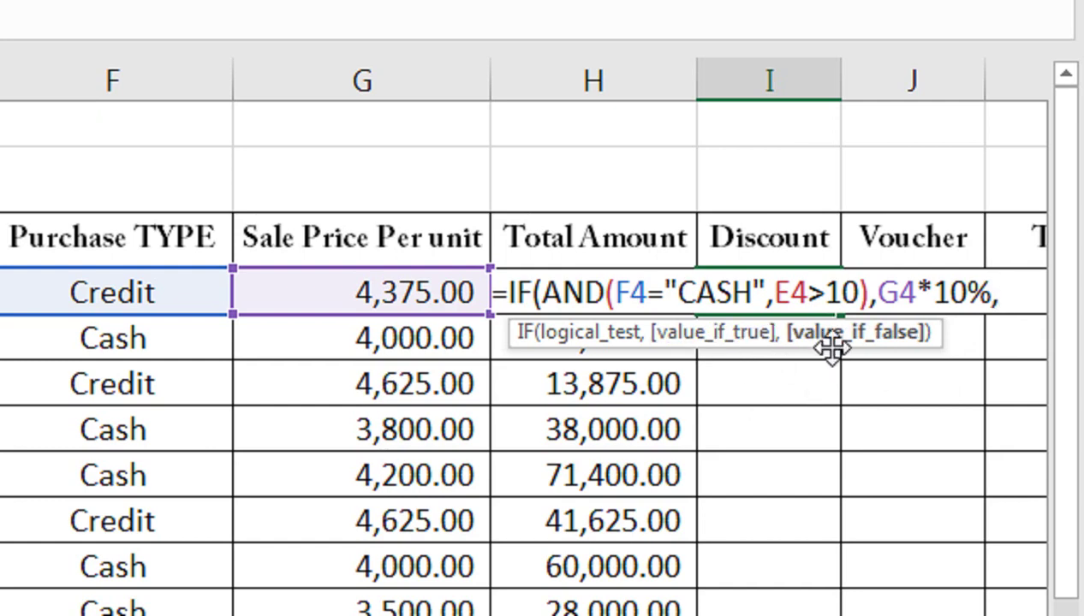
pyautogui.write('0')
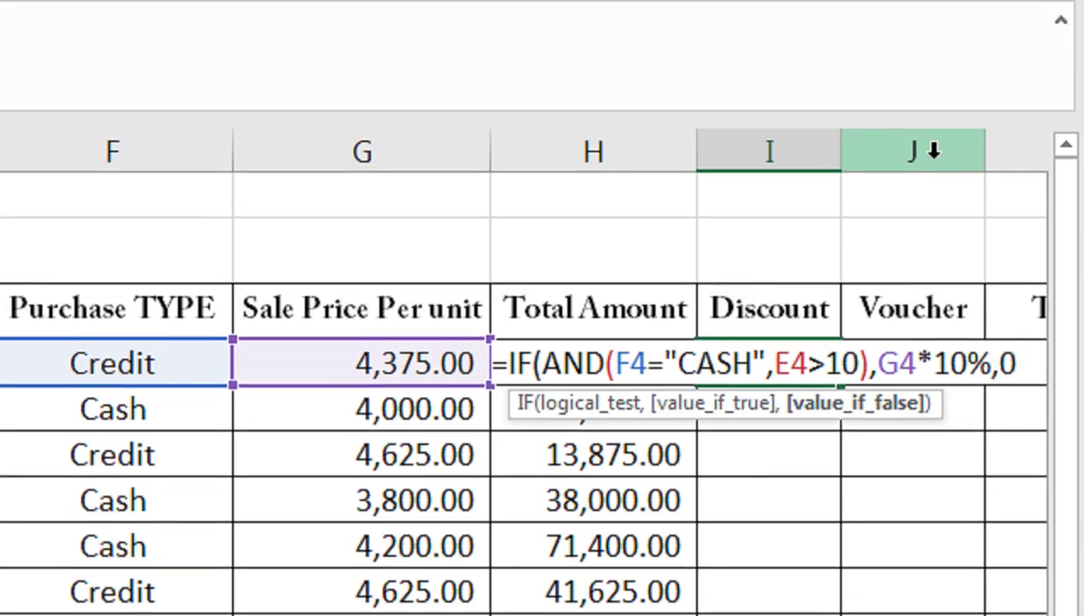
pyautogui.write(')')
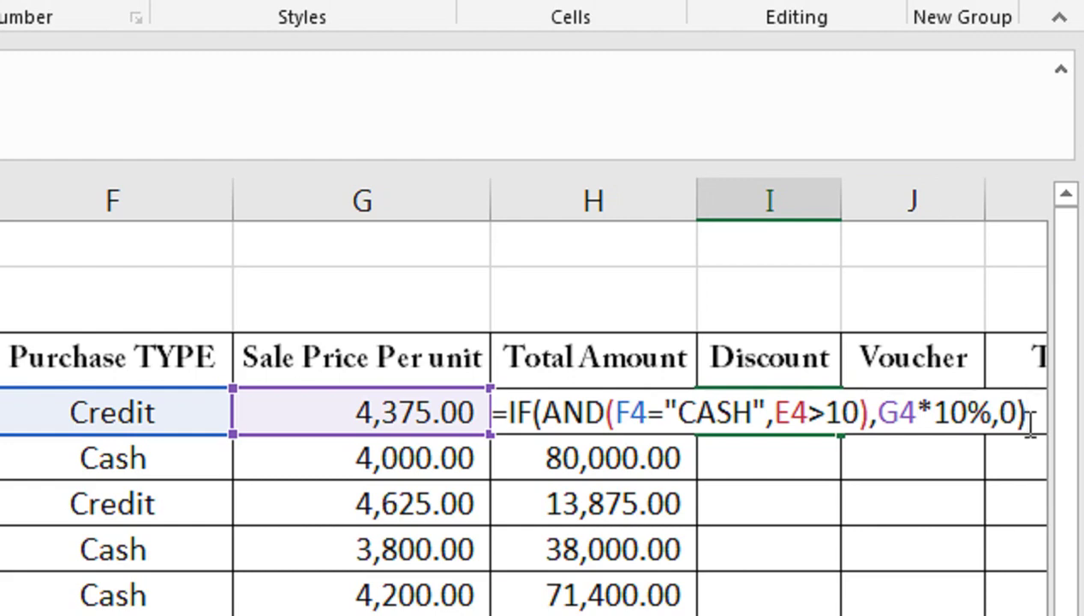
pyautogui.press('Return')
# Fill the Discount formula from I4 down to I11 and apply the comma number style to those cells.
pyautogui.click(806, 413)
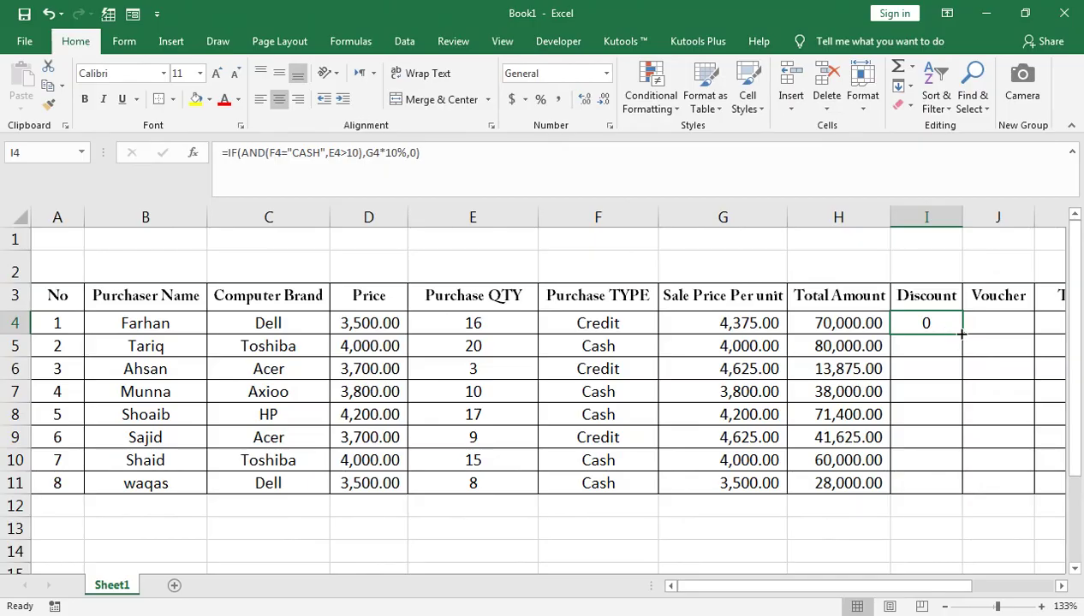
pyautogui.doubleClick(961, 334)
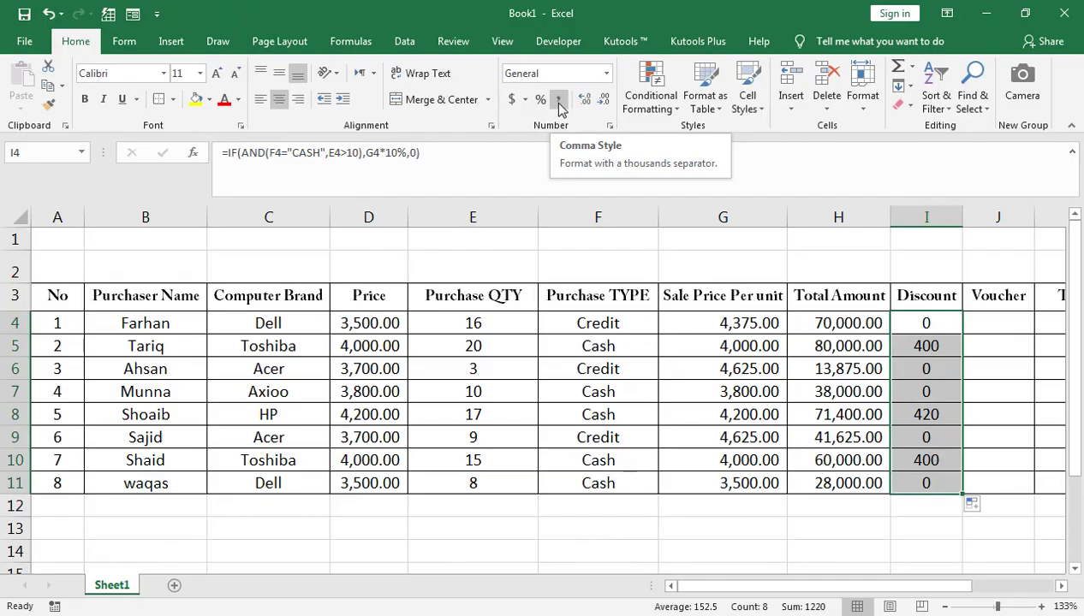
pyautogui.click(506, 203)
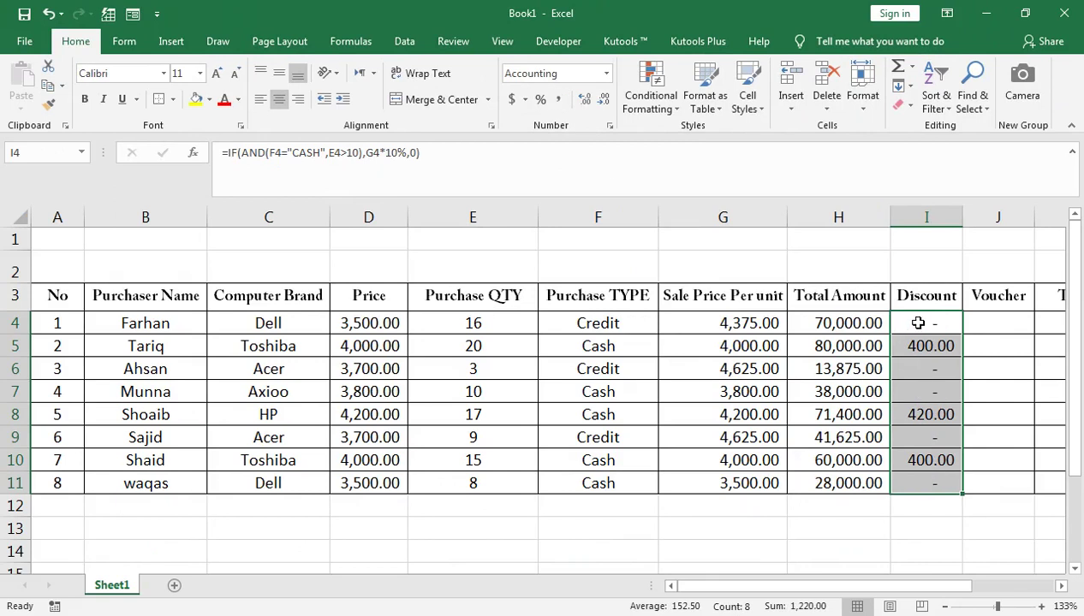
pyautogui.click(924, 415)
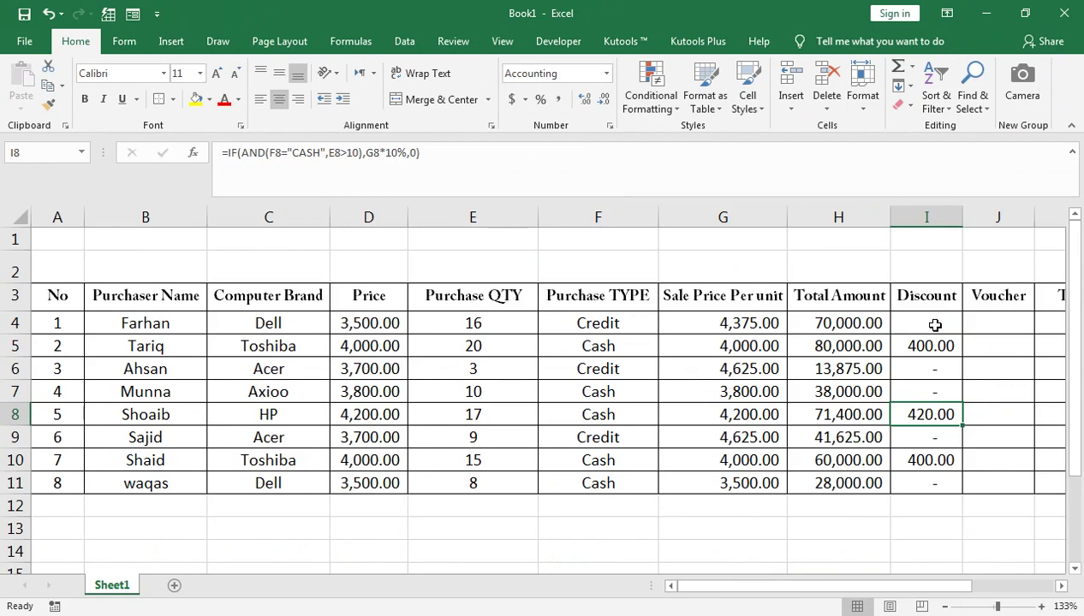
# Examine the Computer Brand entries in C4 to C6 in preparation for the Voucher column.
pyautogui.click(978, 323)
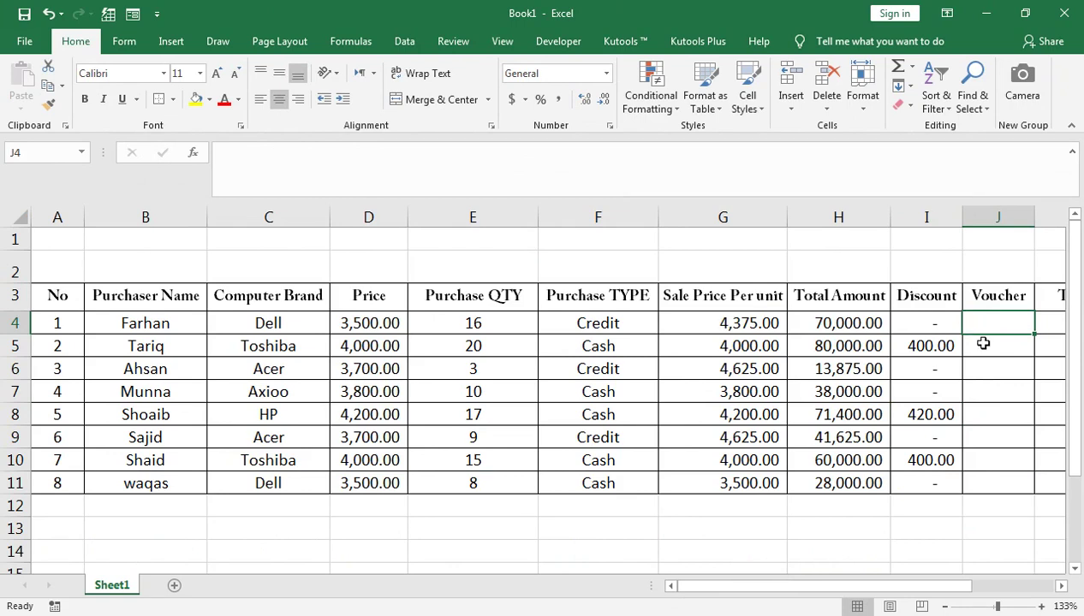
pyautogui.press('Left')
pyautogui.press('Left')
pyautogui.press('Left')
pyautogui.press('Left')
pyautogui.press('Left')
pyautogui.press('Left')
pyautogui.press('Left')
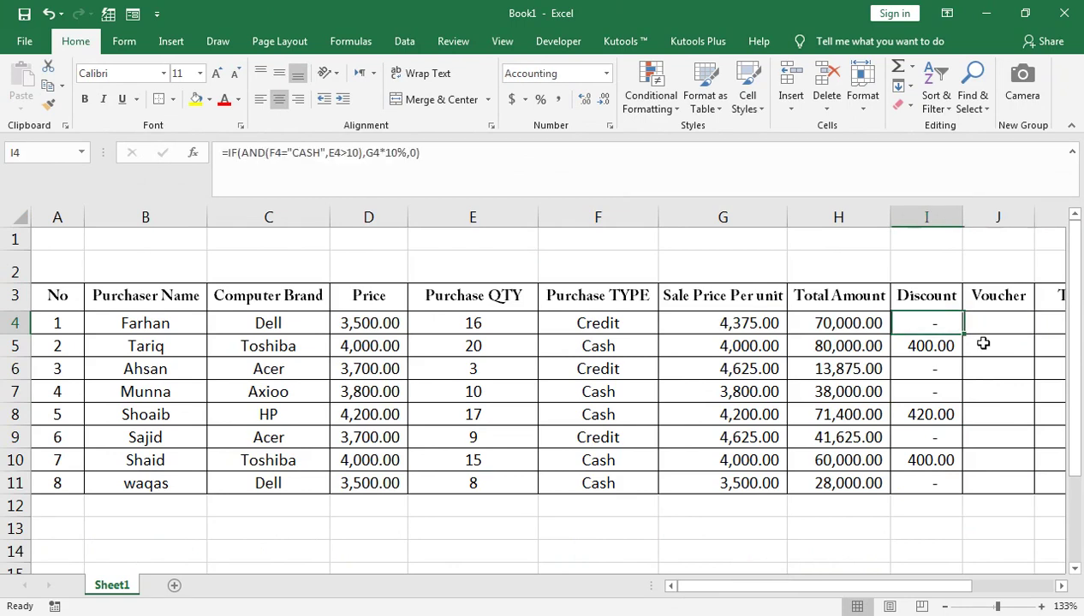
pyautogui.press('Down')
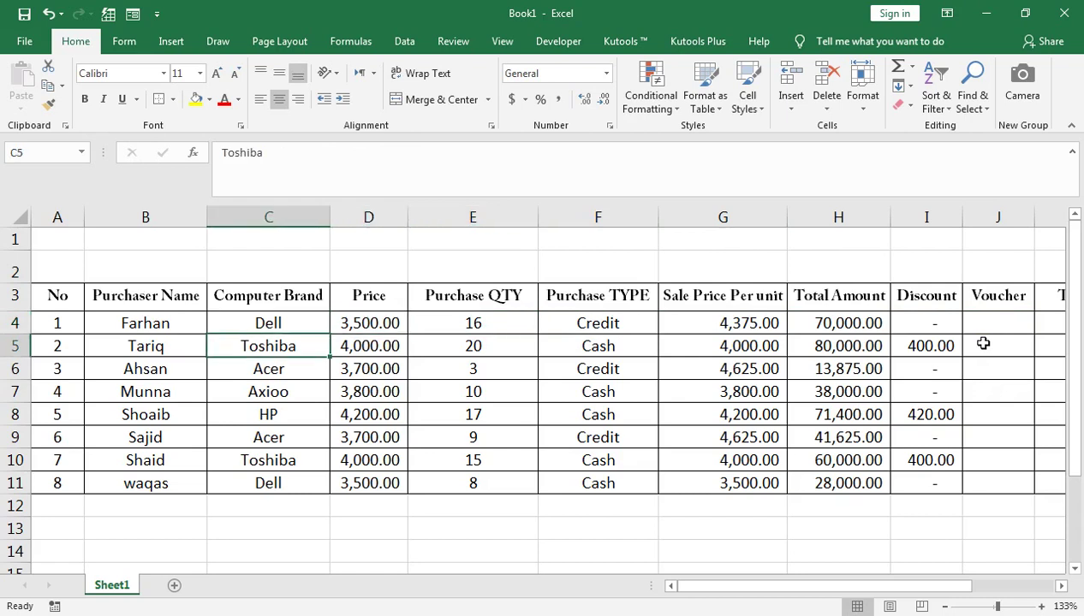
pyautogui.press('Down')
pyautogui.press('Up')
pyautogui.press('Up')
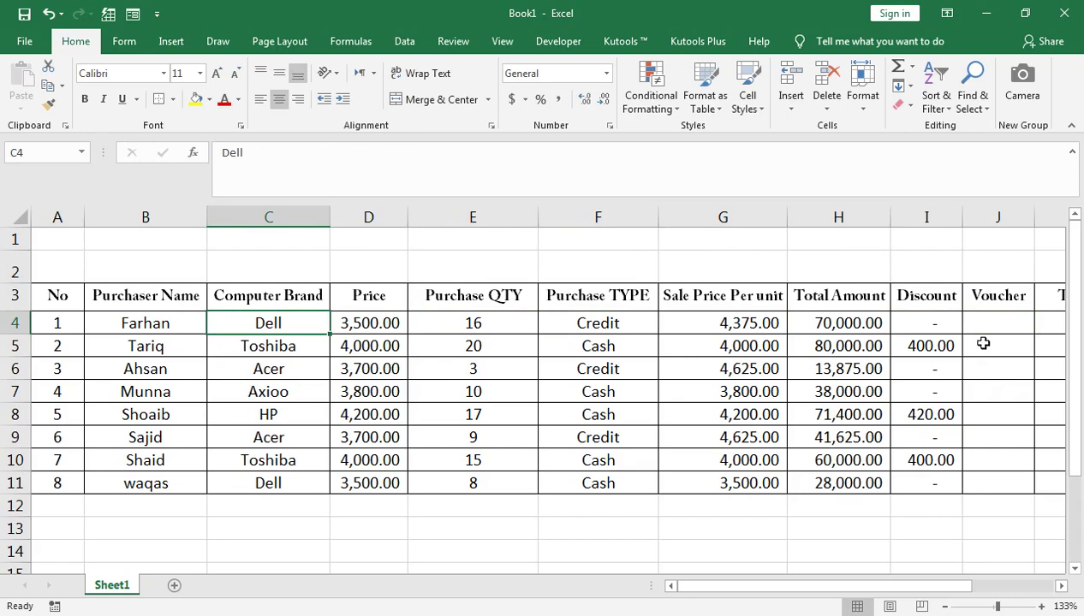
pyautogui.press('Down')
pyautogui.press('Down')
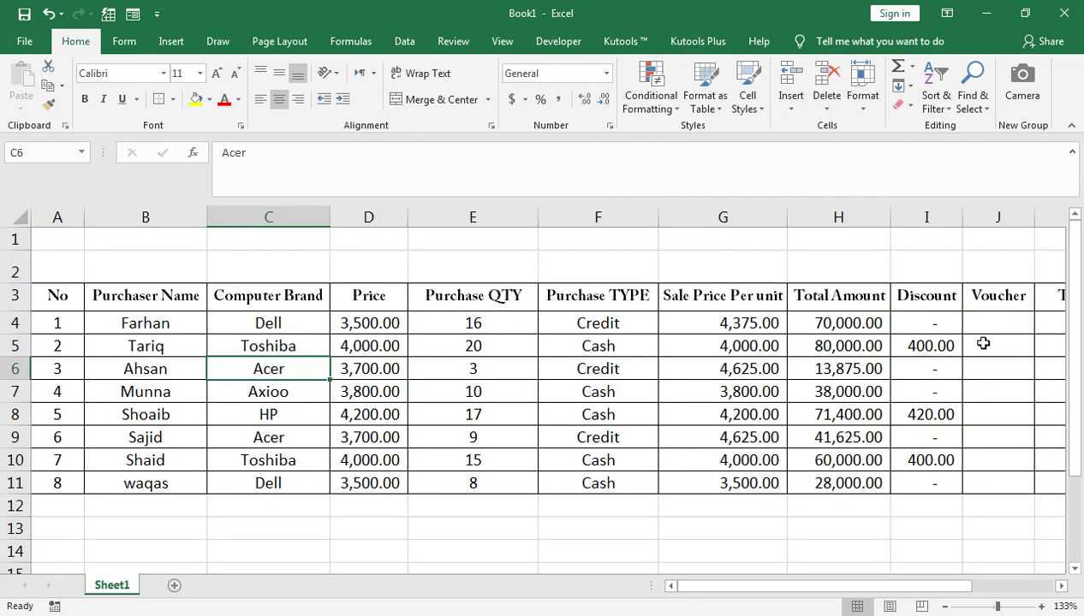
# Start an IF formula with a nested OR function in J4 of the Voucher column.
pyautogui.press('Down')
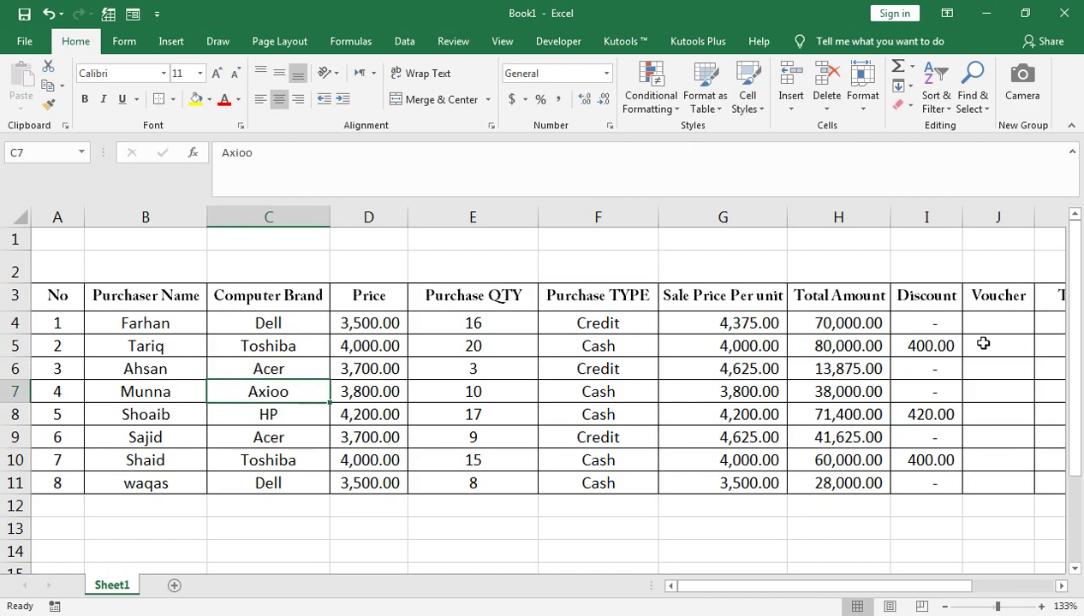
pyautogui.press('Right')
pyautogui.press('Right')
pyautogui.press('Right')
pyautogui.press('Right')
pyautogui.press('Right')
pyautogui.press('Right')
pyautogui.press('Right')
pyautogui.press('Up')
pyautogui.press('Up')
pyautogui.press('Up')
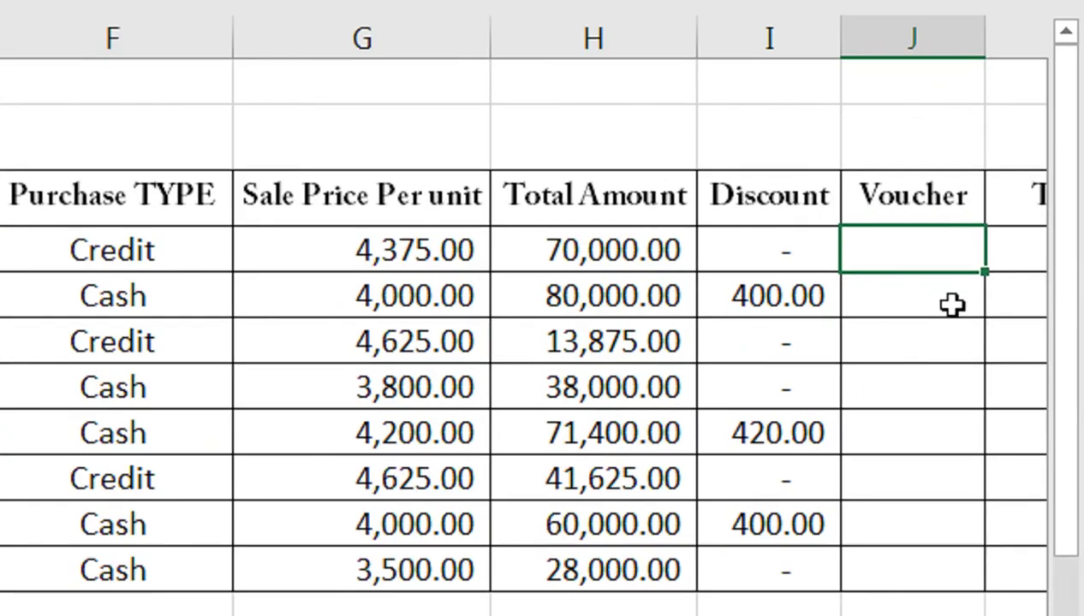
pyautogui.write('=IF')
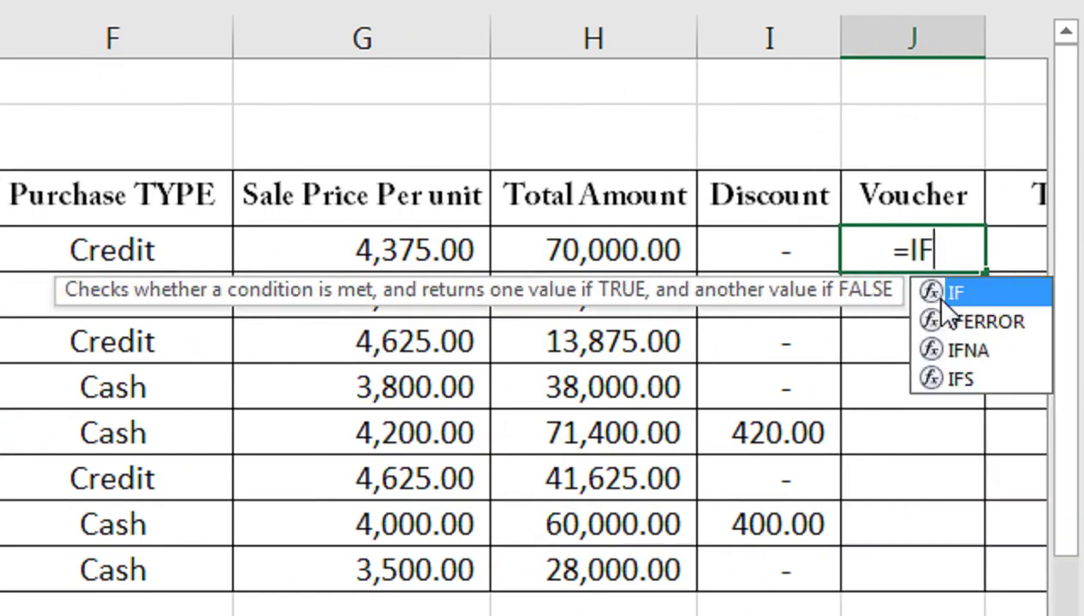
pyautogui.write('(OR(')
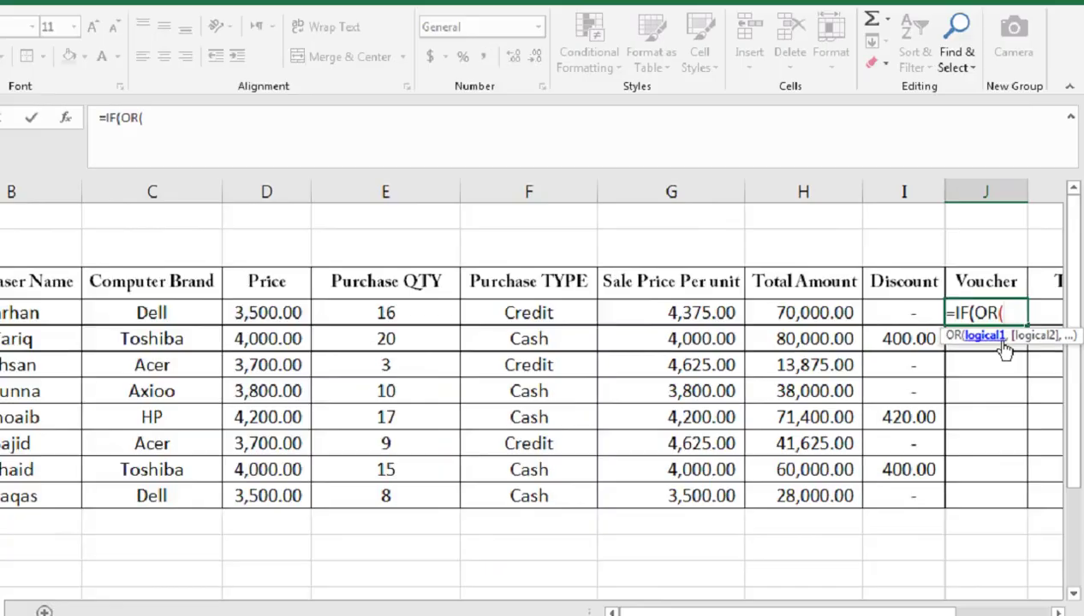
# Add C4="DELL" as the first OR condition in the J4 Voucher formula.
pyautogui.press('Left')
pyautogui.press('Left')
pyautogui.press('Left')
pyautogui.press('Left')
pyautogui.press('Left')
pyautogui.press('Left')
pyautogui.press('Left')
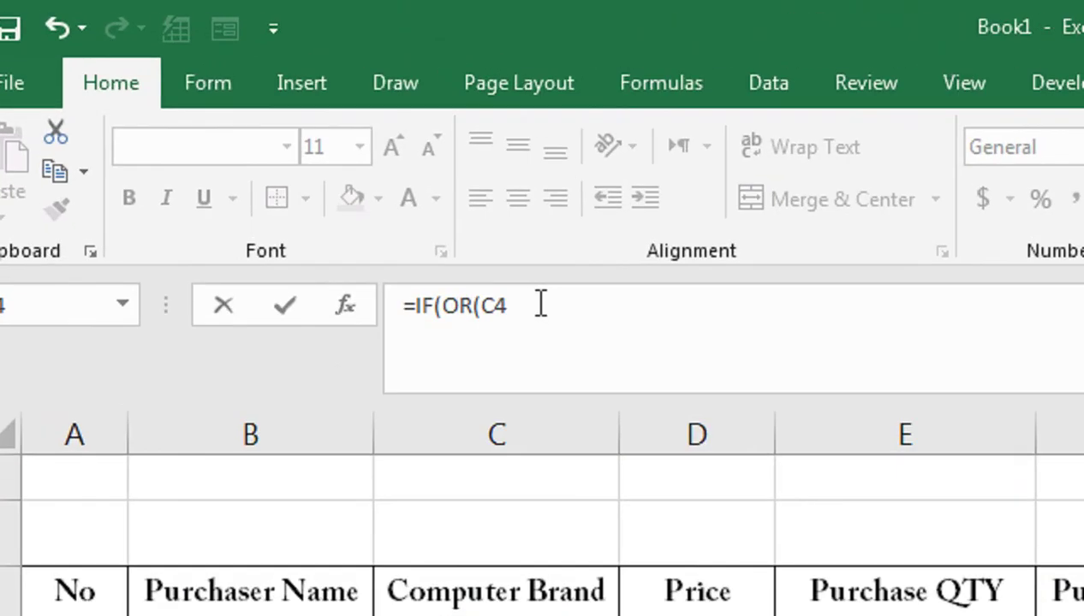
pyautogui.write('="dE')
pyautogui.press('BackSpace')
pyautogui.press('BackSpace')
pyautogui.write('DELL",')
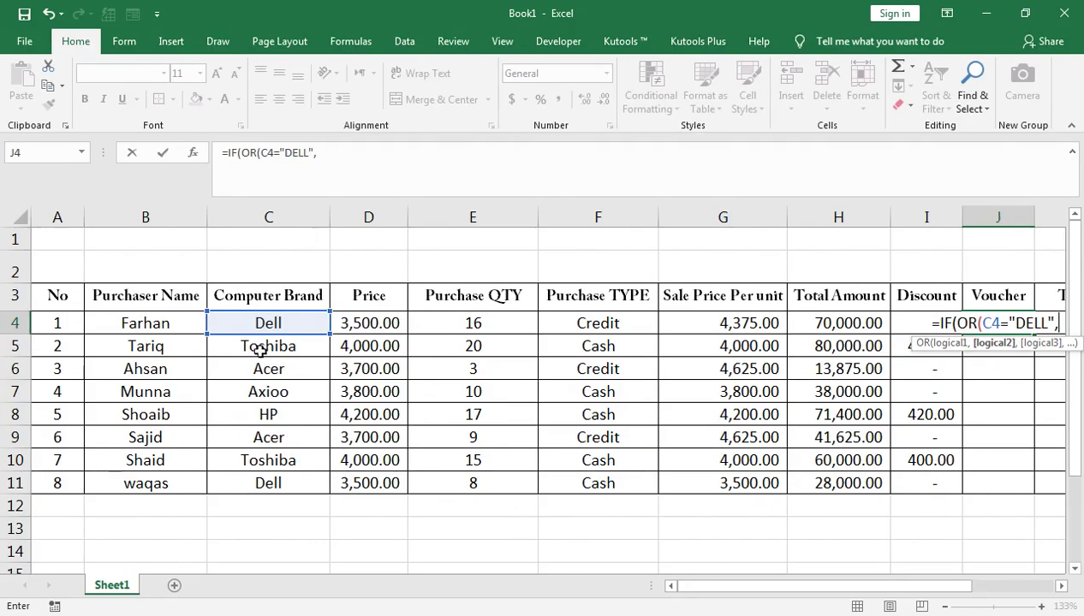
# Add C4="TOSHIBA" as the second OR condition, close the OR, and enter 50000 as the true value.
pyautogui.click(272, 322)
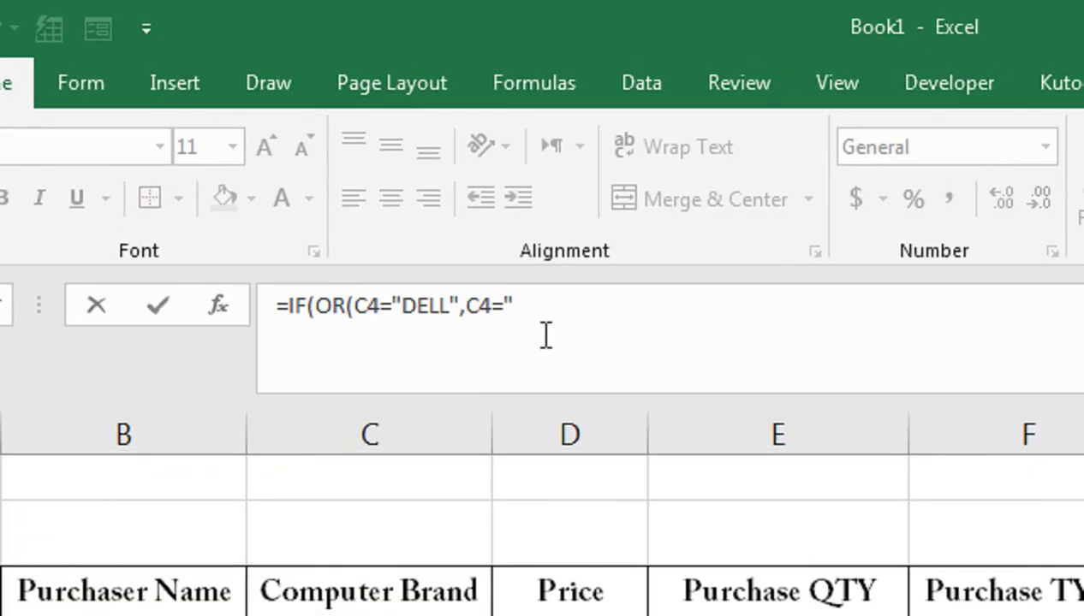
pyautogui.write('OSHIBA"),')
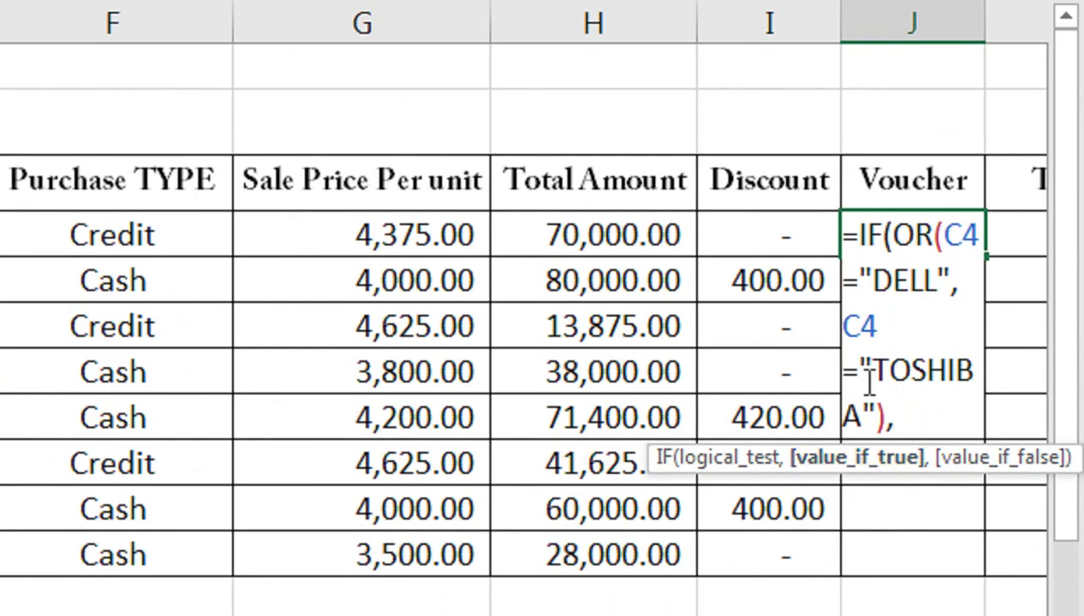
pyautogui.write('50000')
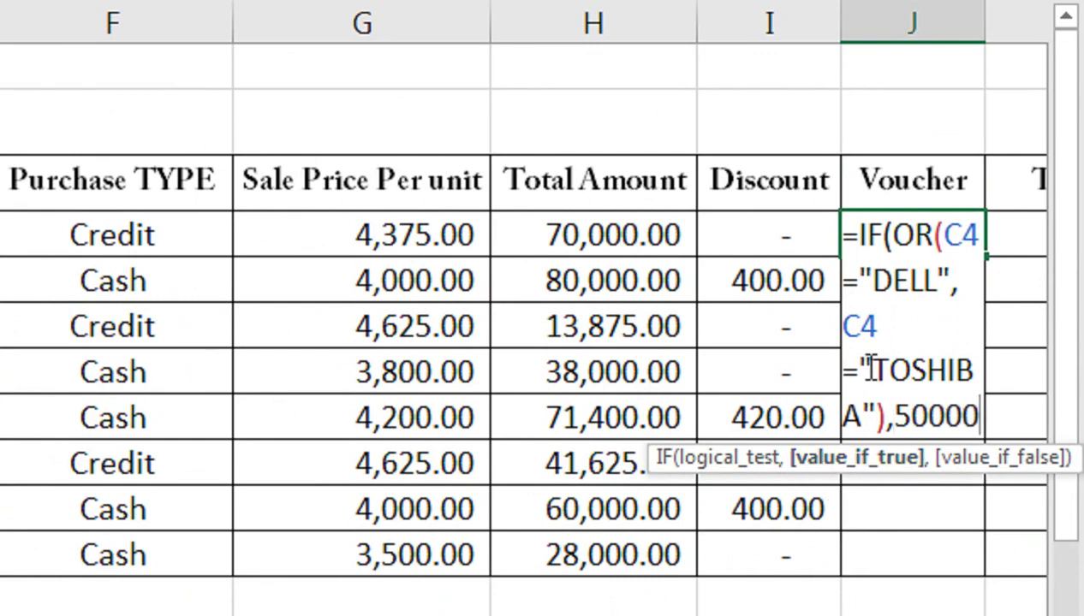
pyautogui.write(',')
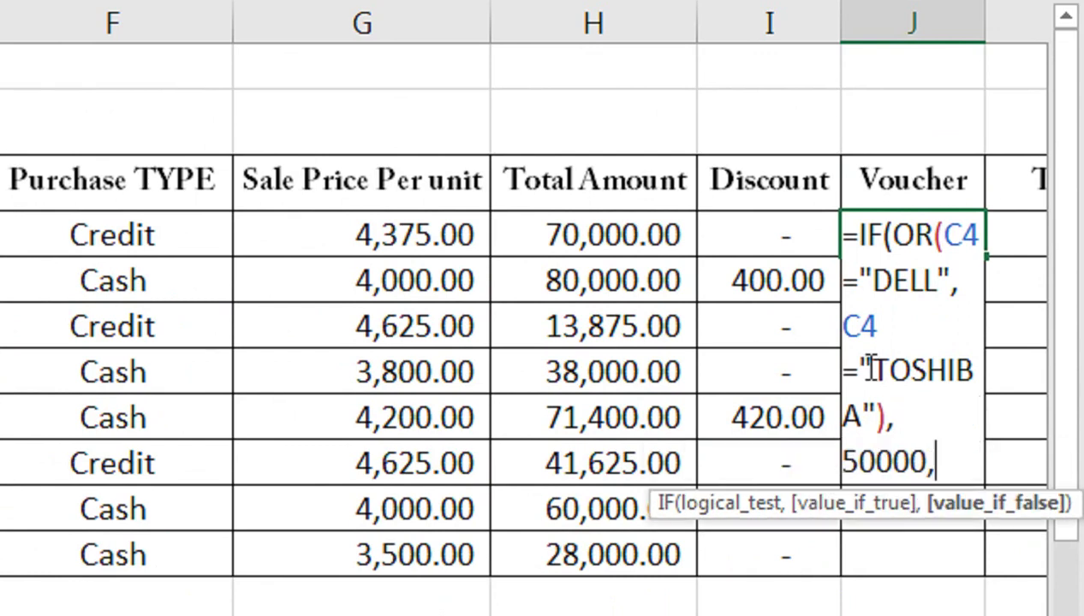
# Nest a second IF in the Voucher formula that tests C4="ACER" and returns 100000 when true.
pyautogui.write('IF(')
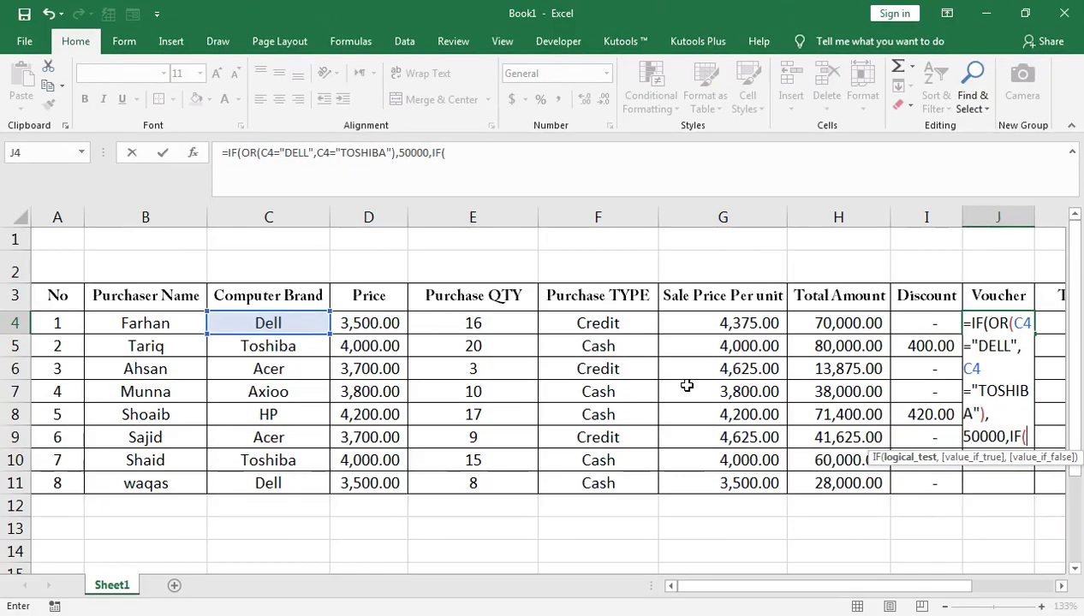
pyautogui.click(284, 323)
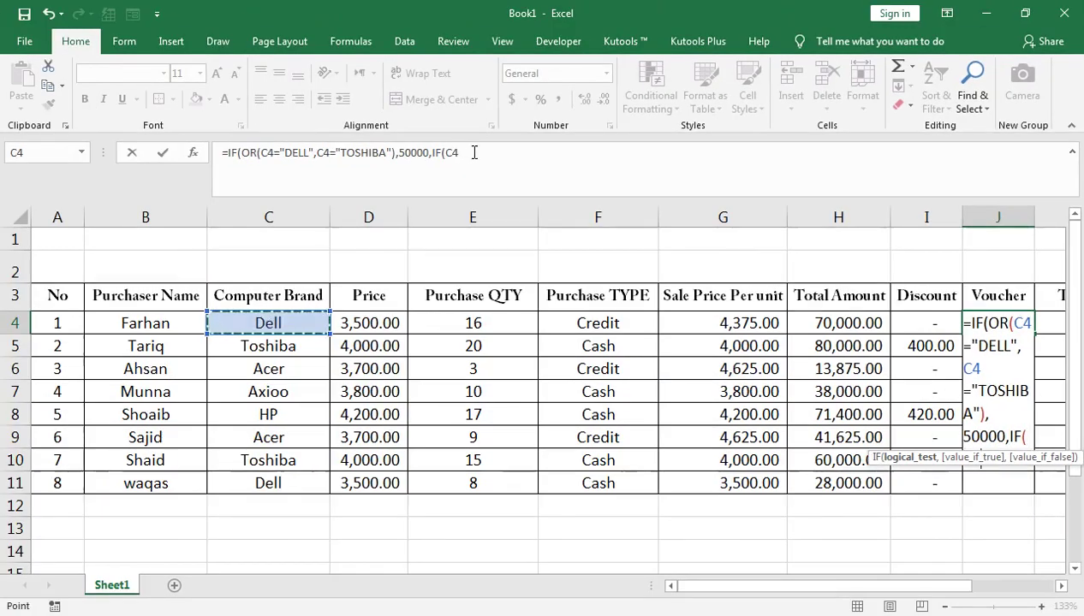
pyautogui.write('=ACER')
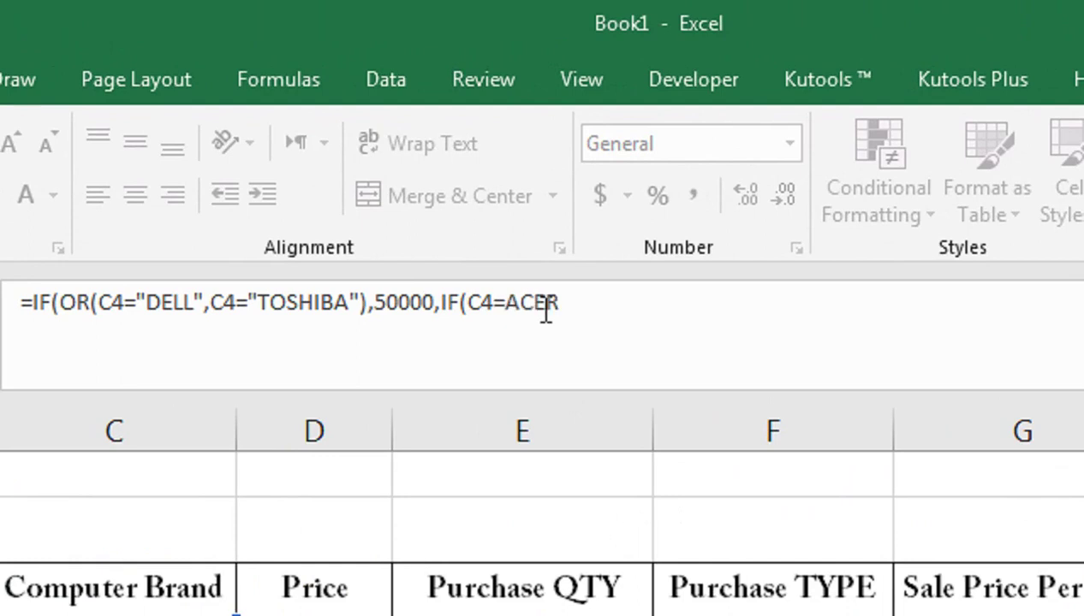
pyautogui.press('BackSpace')
pyautogui.press('BackSpace')
pyautogui.press('BackSpace')
pyautogui.press('BackSpace')
pyautogui.write('"ACER')
pyautogui.write('",100000')
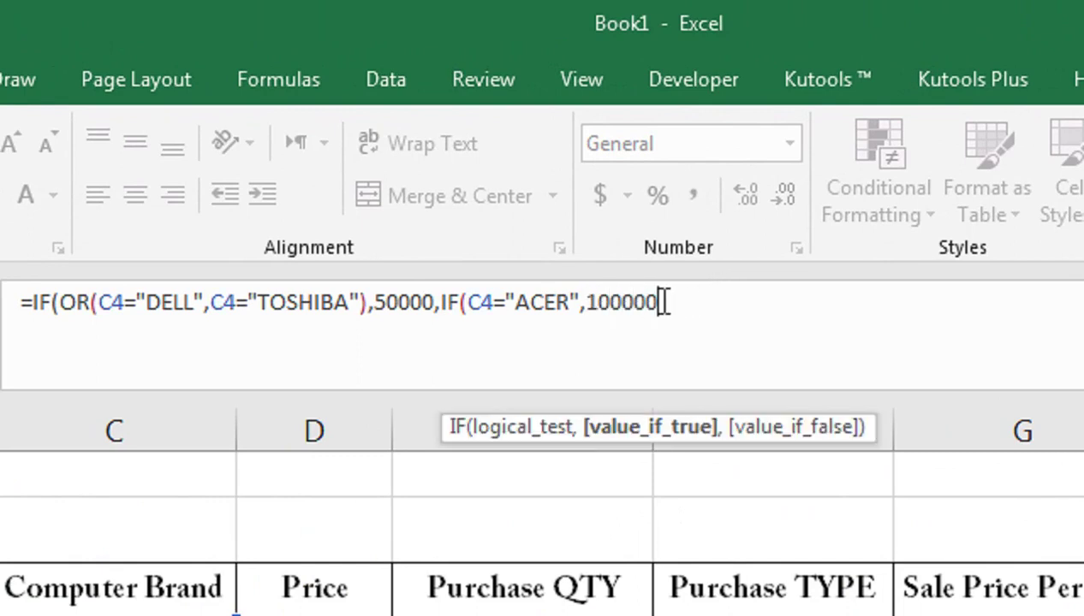
# Complete the J4 Voucher formula with 0 as the nested false value and close both IF functions.
pyautogui.write(',0')
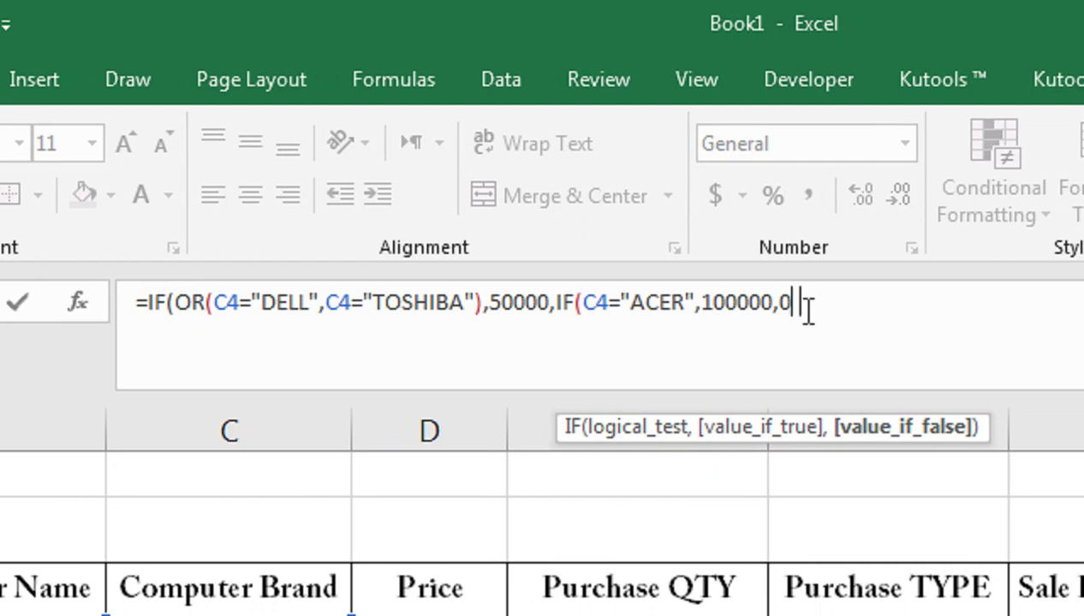
pyautogui.write(')')
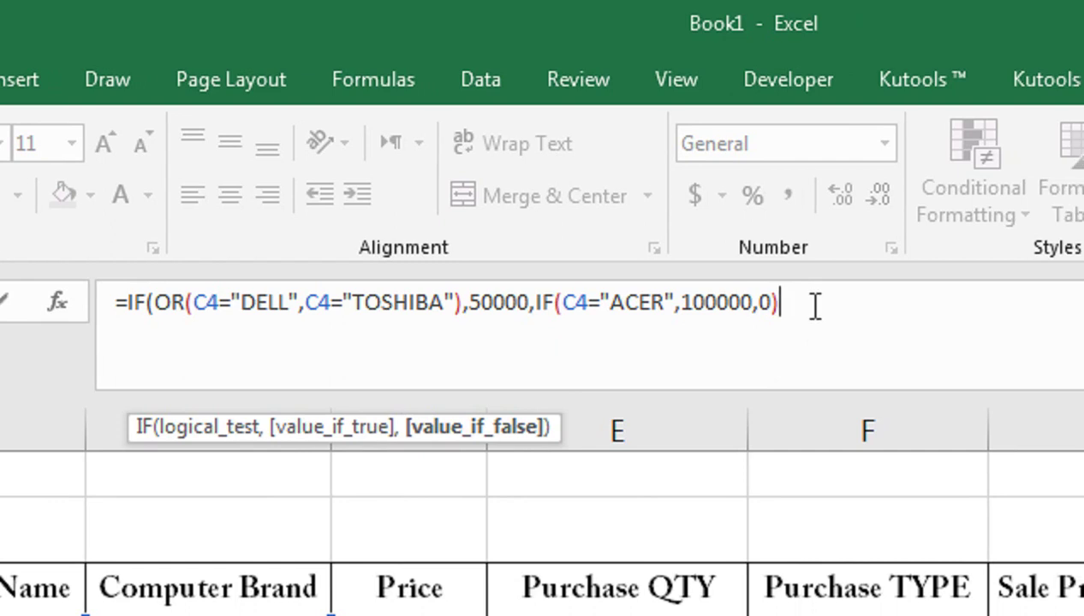
pyautogui.write(')')
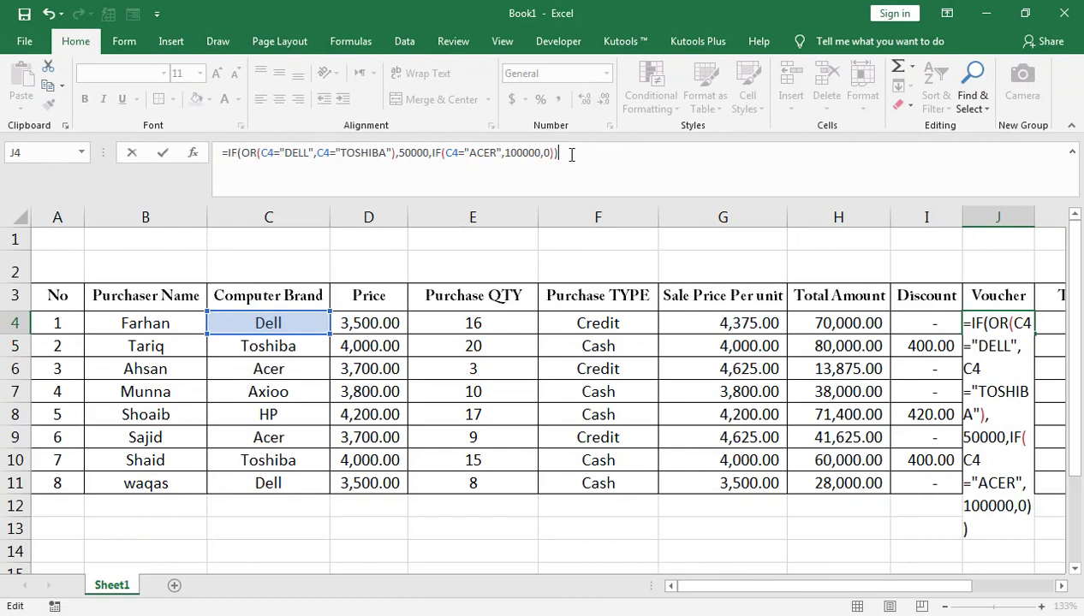
pyautogui.press('Return')
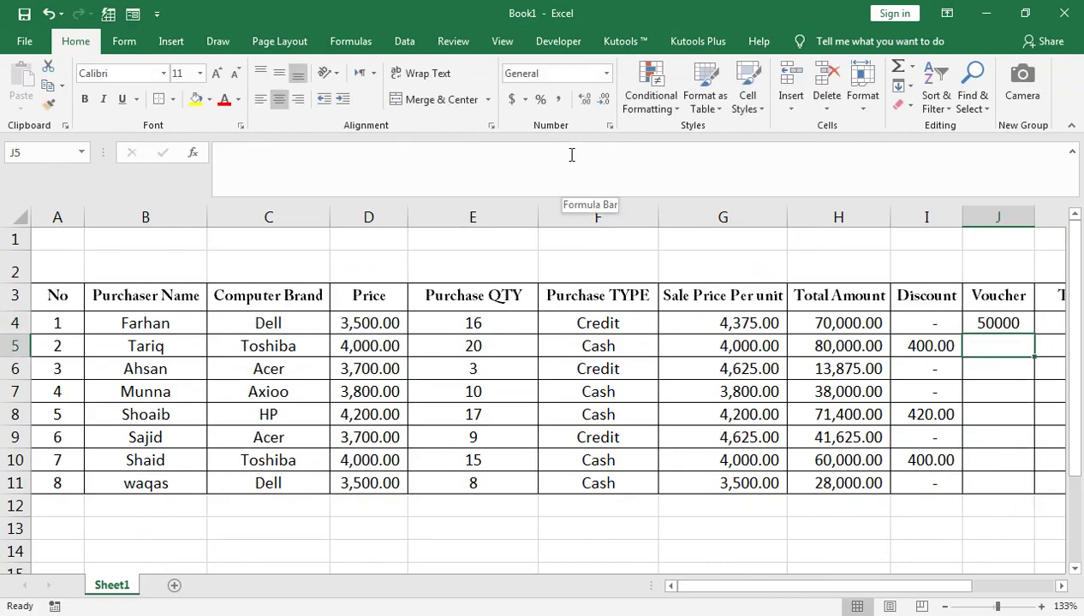
# Fill the Voucher formula from J4 down to J11 and apply the comma number style to those cells.
pyautogui.click(1012, 329)
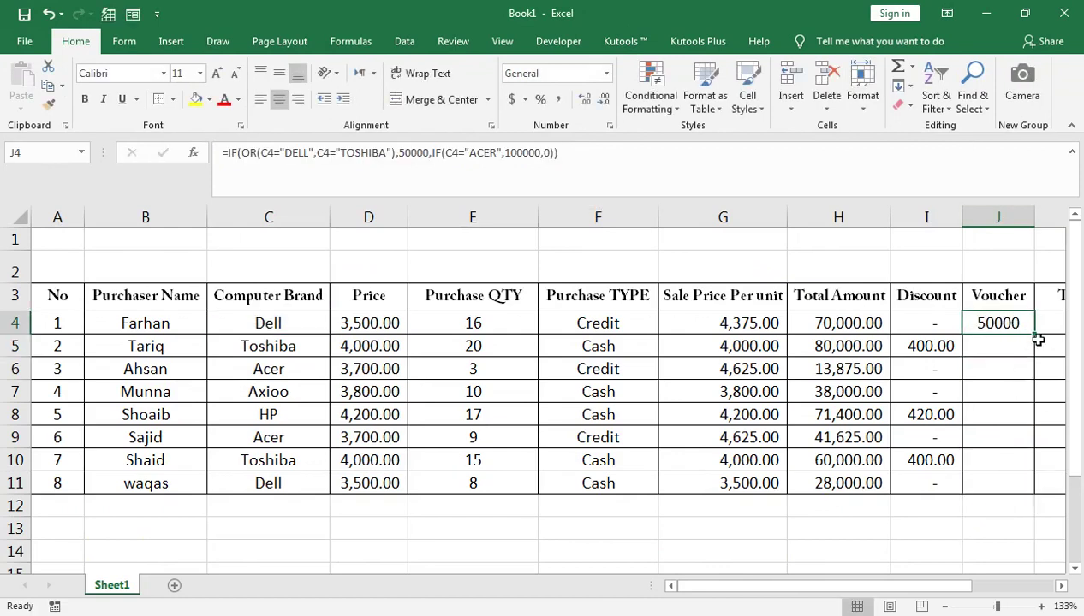
pyautogui.doubleClick(1036, 338)
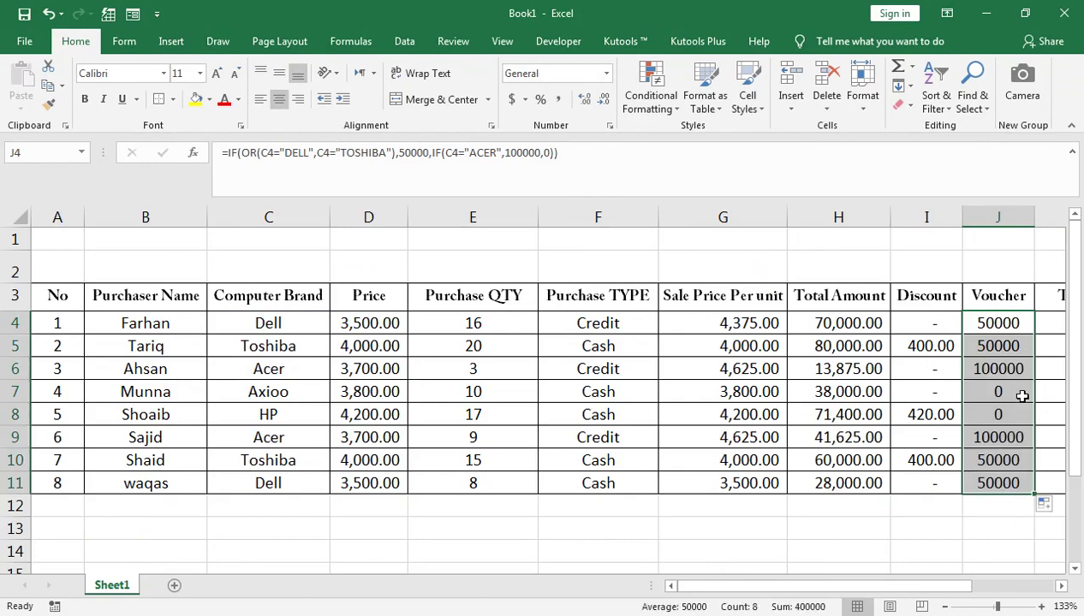
pyautogui.click(558, 100)
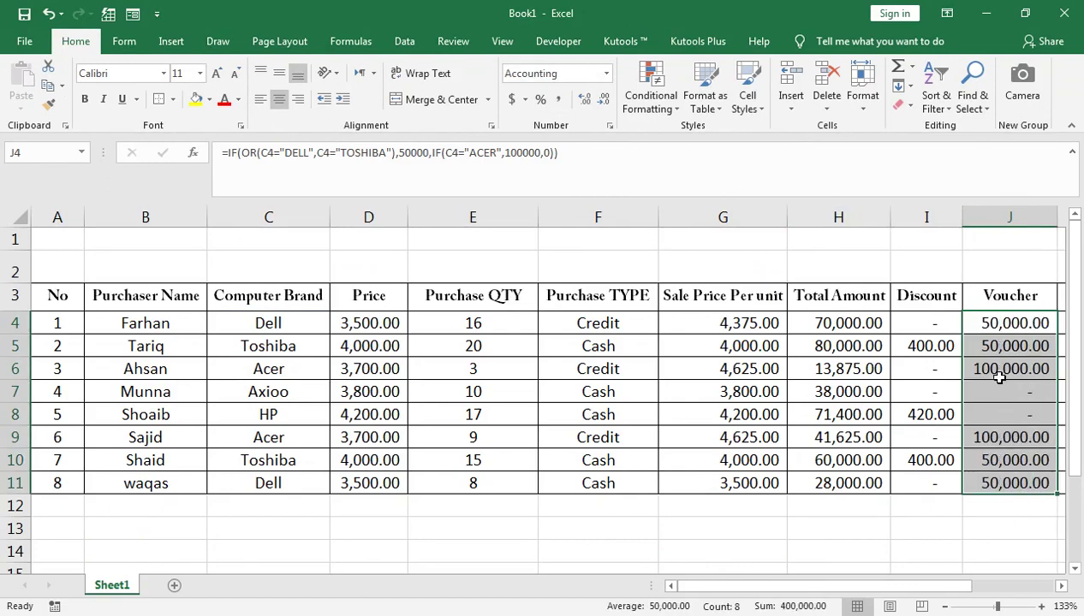
# Start the Total formula in K4 by multiplying the sale price G4 by the purchase quantity E4.
pyautogui.press('Right')
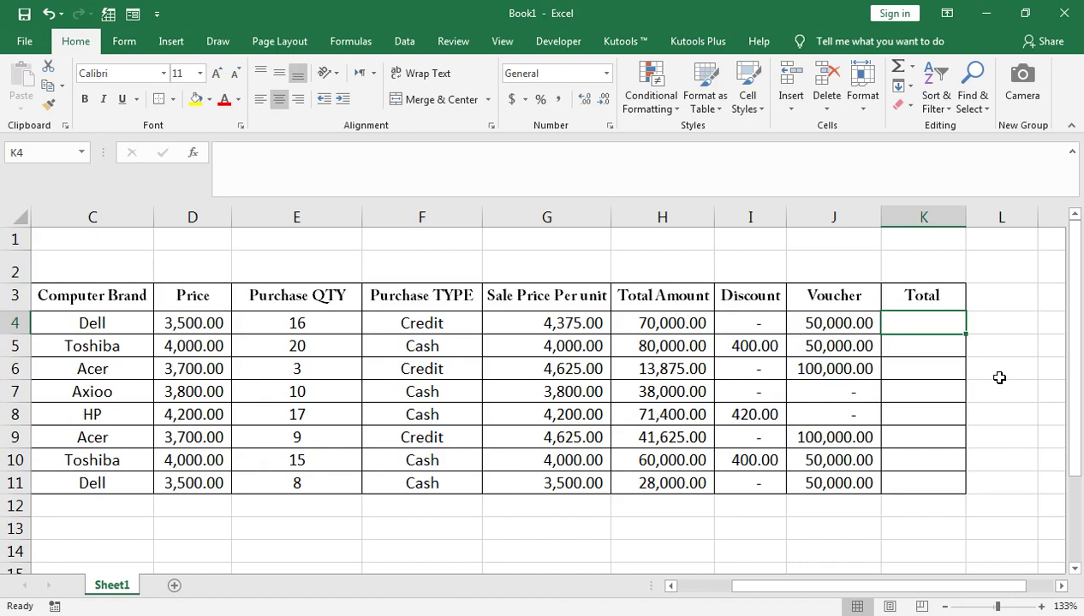
pyautogui.write('=')
pyautogui.press('Left')
pyautogui.press('Left')
pyautogui.press('Left')
pyautogui.press('Left')
pyautogui.press('Left')
pyautogui.press('Right')
pyautogui.write('*')
pyautogui.press('Left')
pyautogui.press('Left')
pyautogui.press('Left')
pyautogui.press('Left')
pyautogui.press('Left')
pyautogui.press('Left')
pyautogui.press('Left')
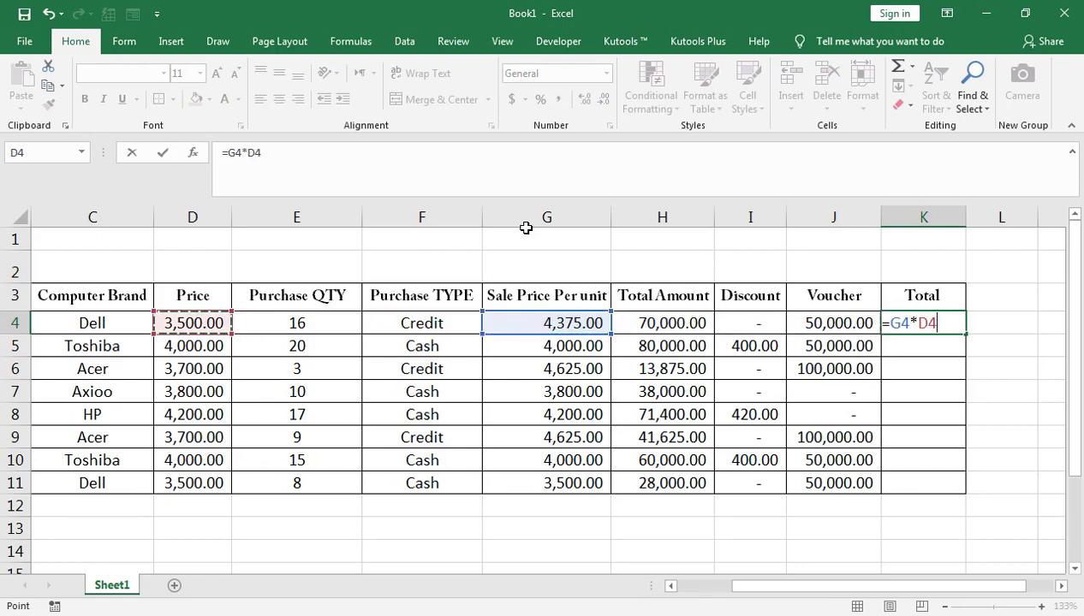
pyautogui.press('Right')
# Complete the K4 Total formula by subtracting the discount in I4.
pyautogui.write('-')
pyautogui.press('Left')
pyautogui.press('Left')
pyautogui.press('Left')
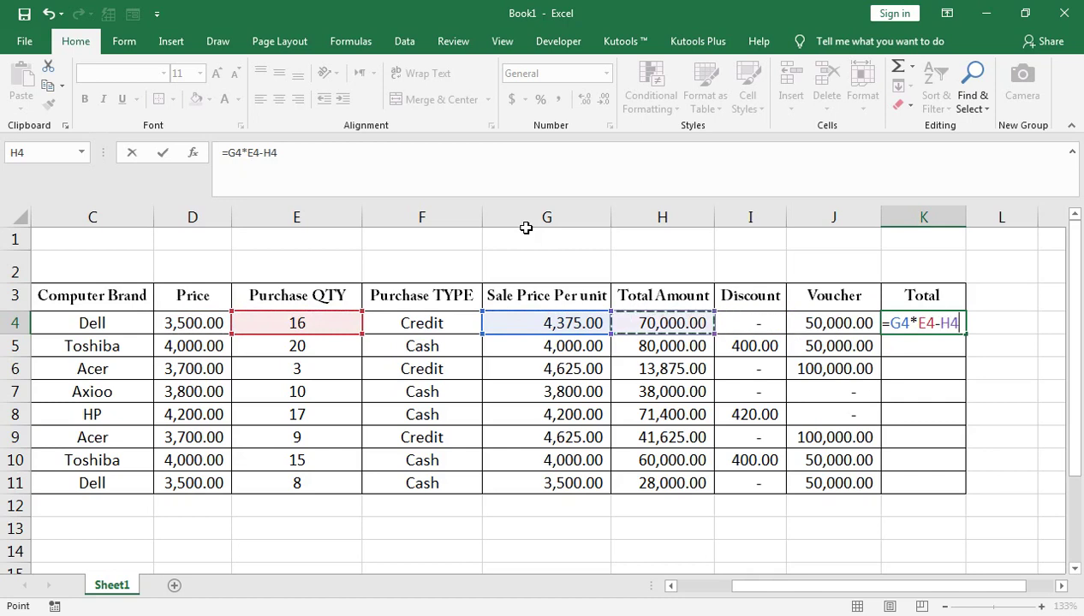
pyautogui.press('Return')
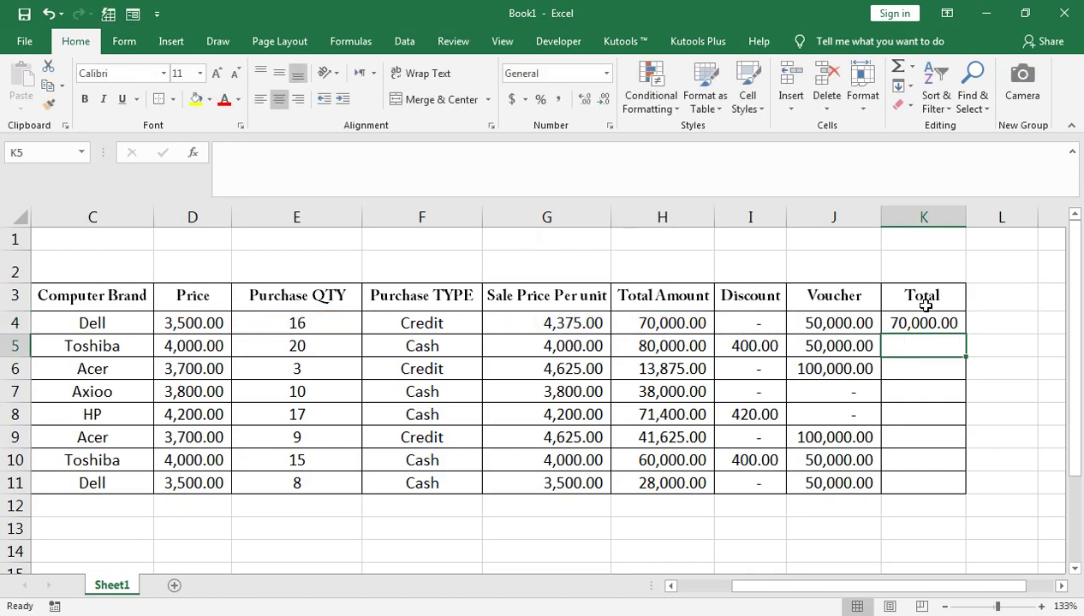
# Fill the Total formula from K4 down to K11 and make row 2 slightly taller.
pyautogui.click(935, 322)
pyautogui.doubleClick(963, 334)
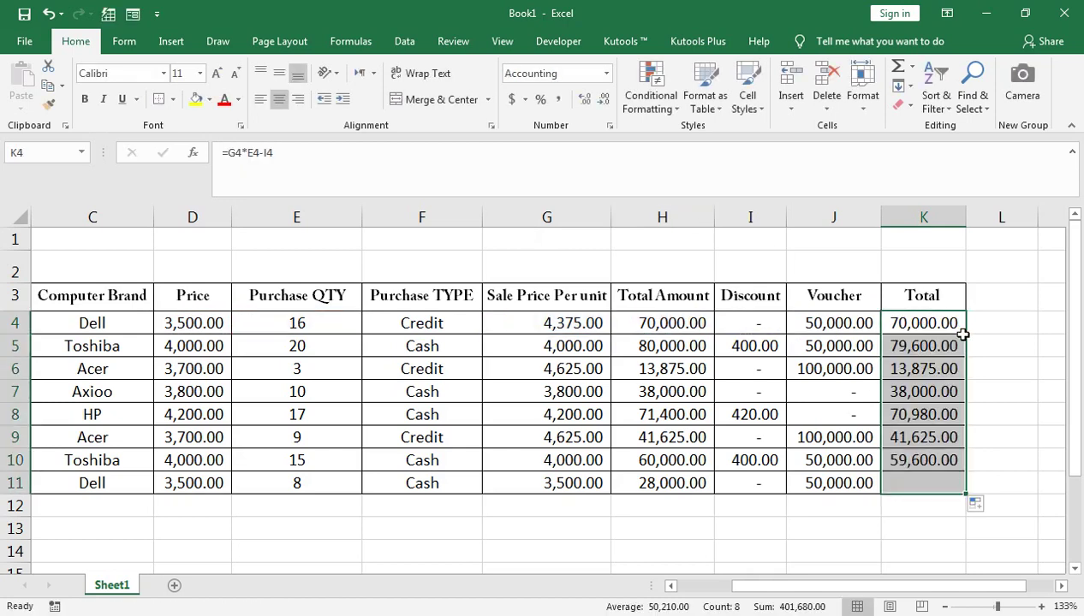
pyautogui.moveTo(14, 283); pyautogui.dragTo(14, 294)
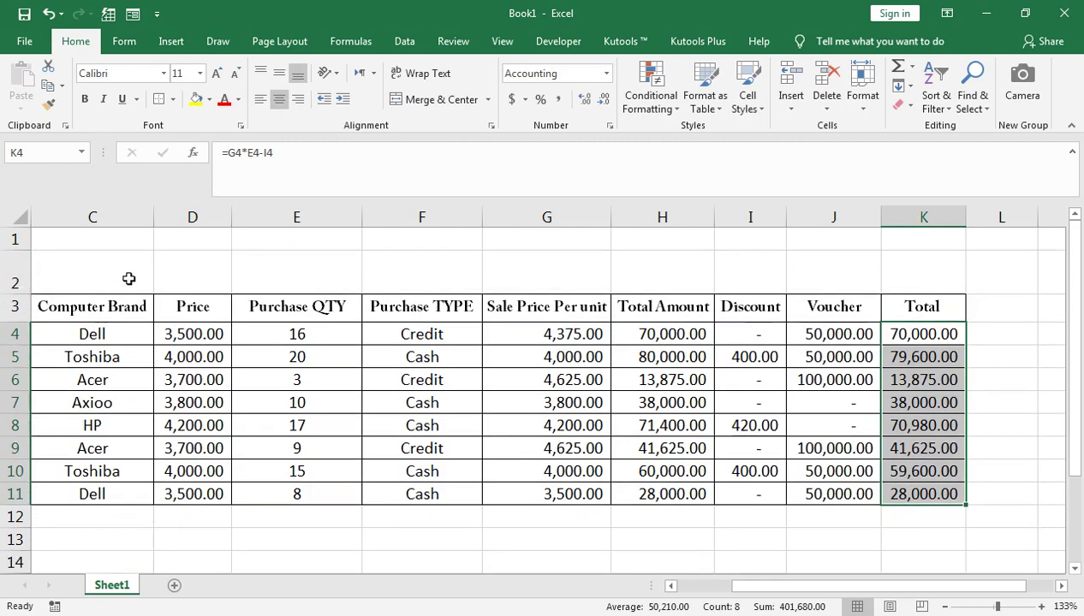
# Switch to the web browser showing the YouTube channel's uploaded videos.
pyautogui.moveTo(232, 615)
pyautogui.click(323, 548)
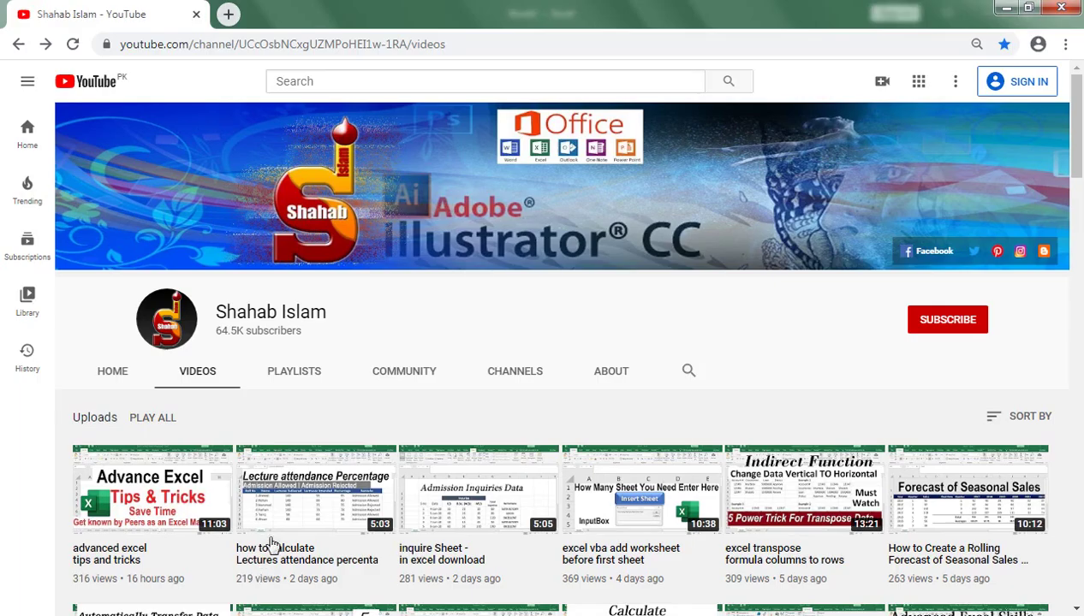